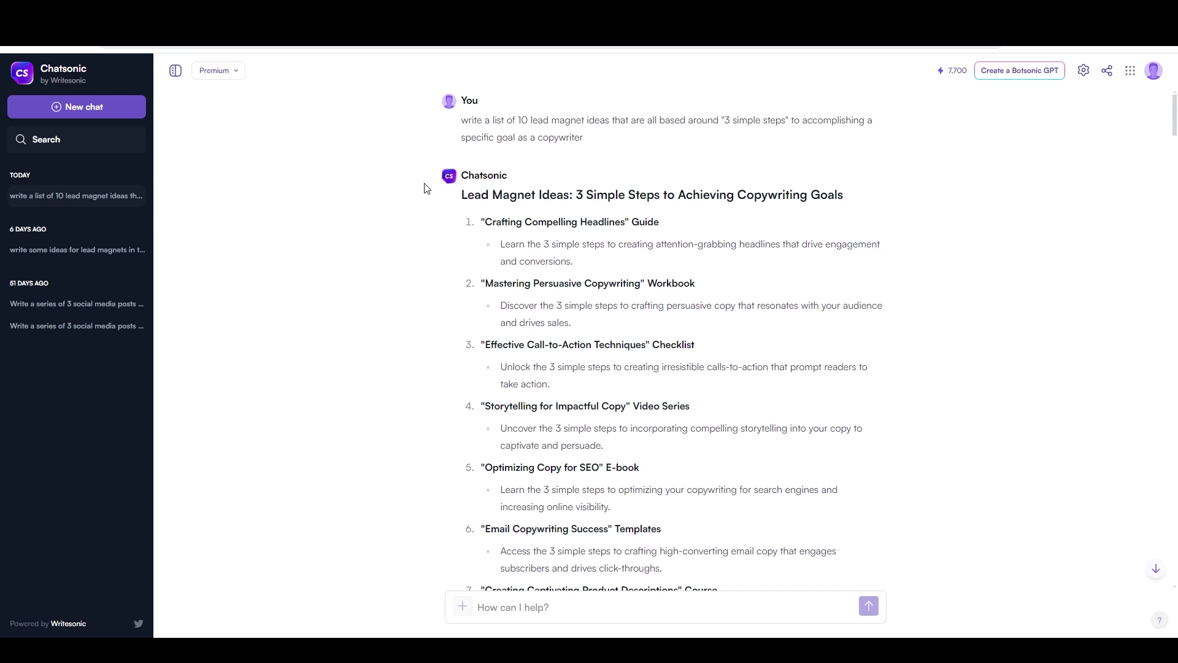
Review the "3 simple steps" lead magnet ideas, and browse the PLR content library's Business and Marketing results for local marketing.
scroll(439, 231, down, 12)
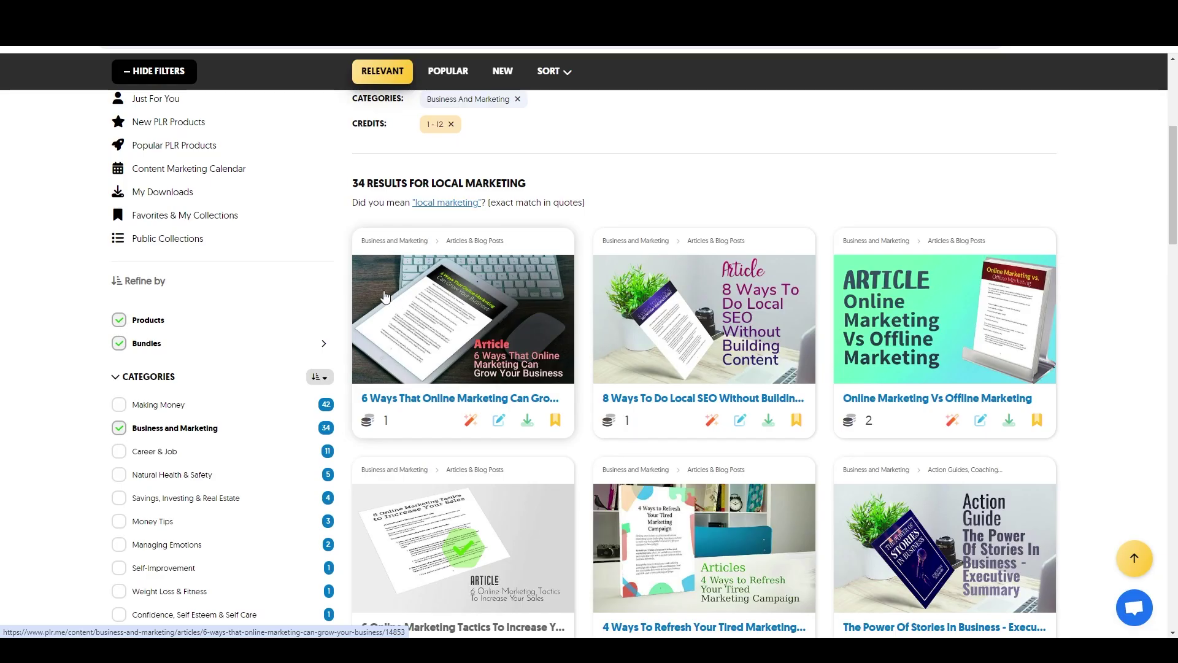
scroll(368, 294, up, 5)
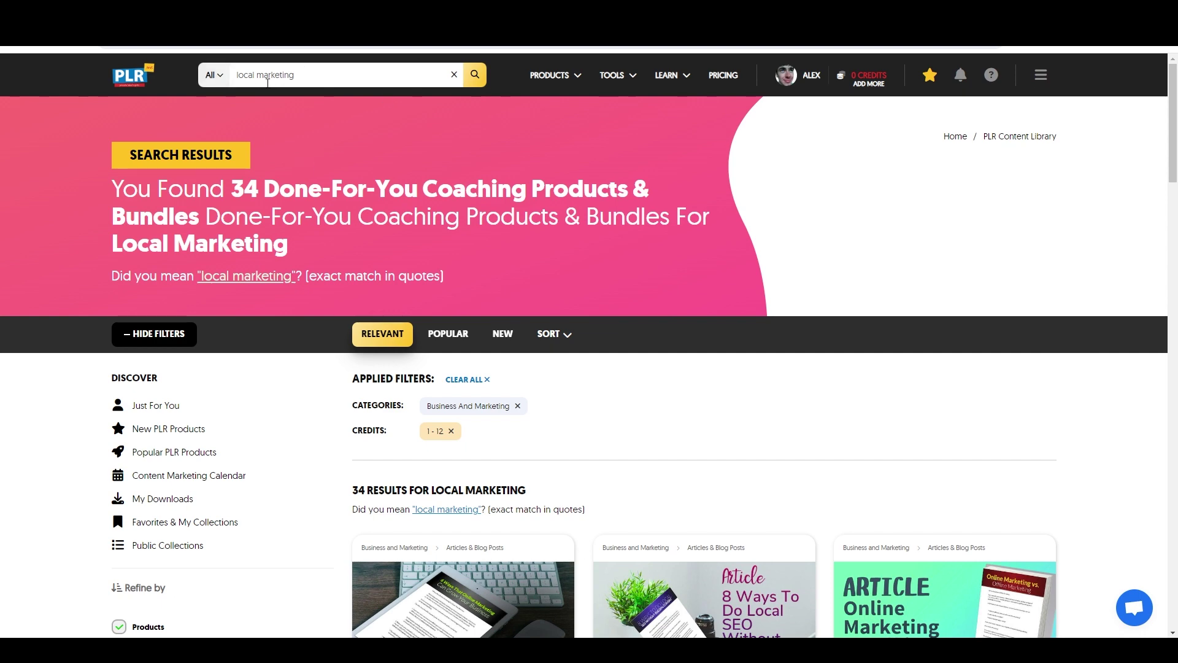
scroll(300, 319, down, 5)
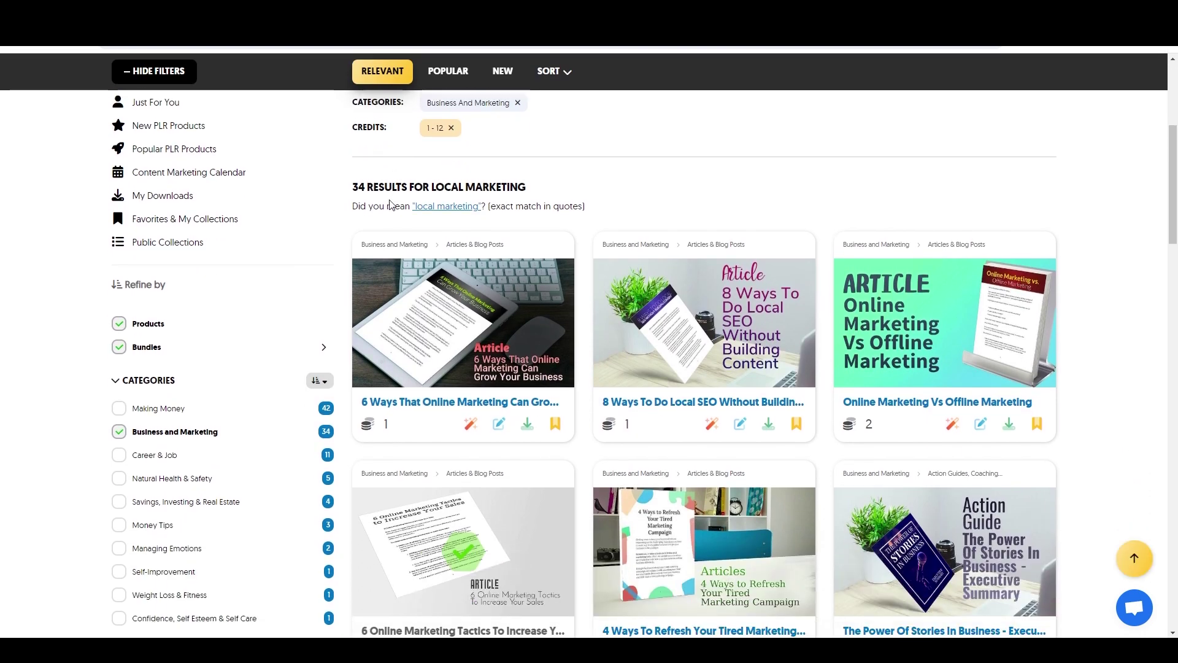
scroll(391, 204, up, 1)
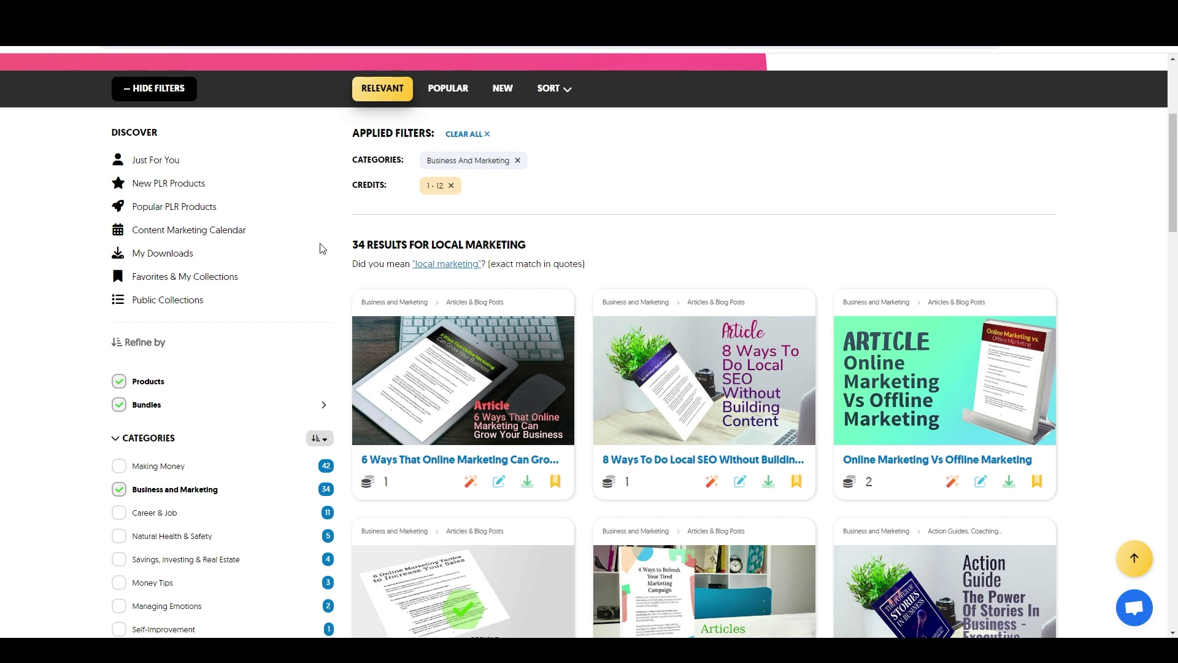
scroll(319, 248, down, 2)
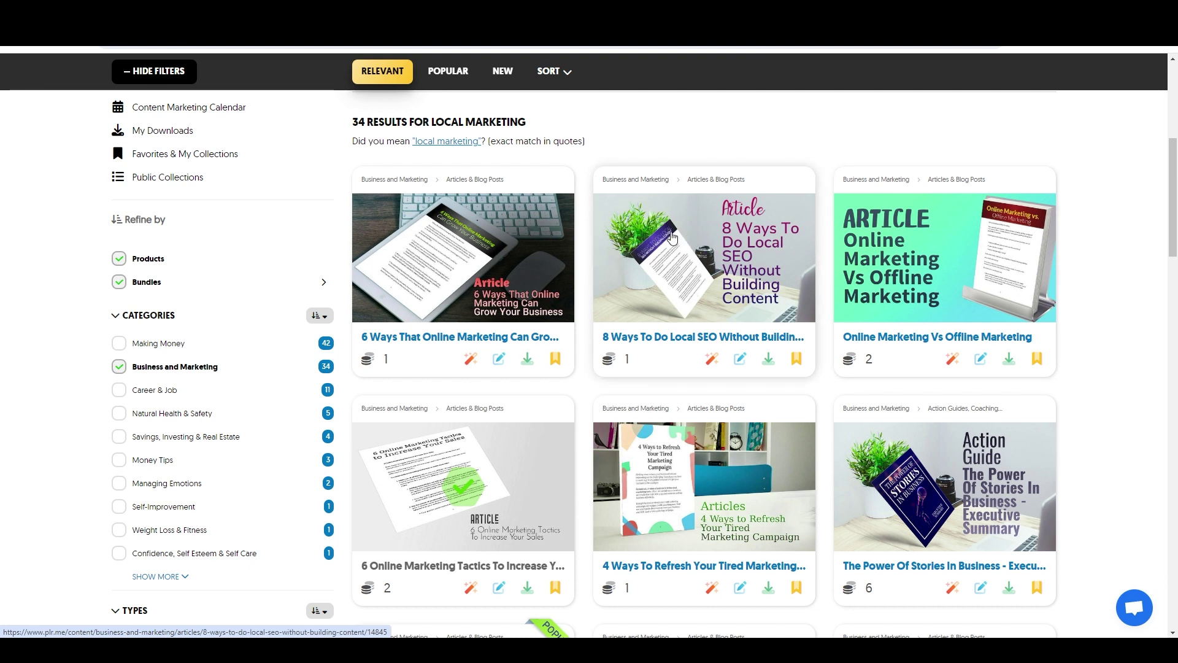
Switch to the Meta Ad Library and browse the Canadian ads for "local marketing" for lead magnet ideas.
key(ctrl+Tab)
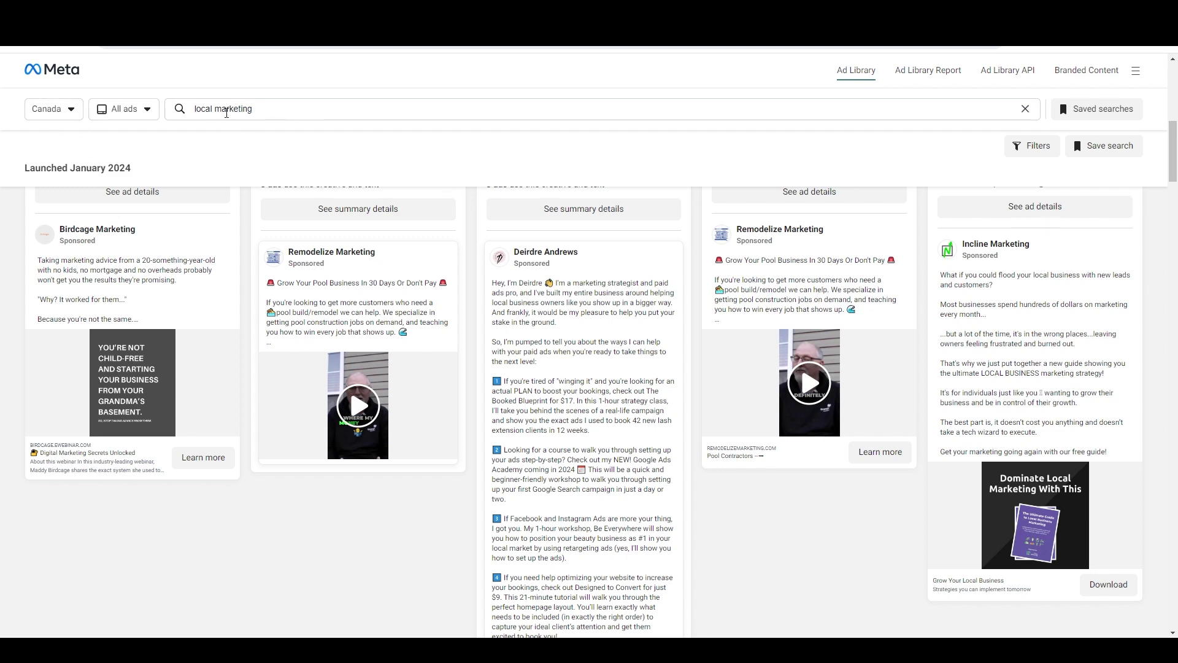
scroll(649, 453, up, 7)
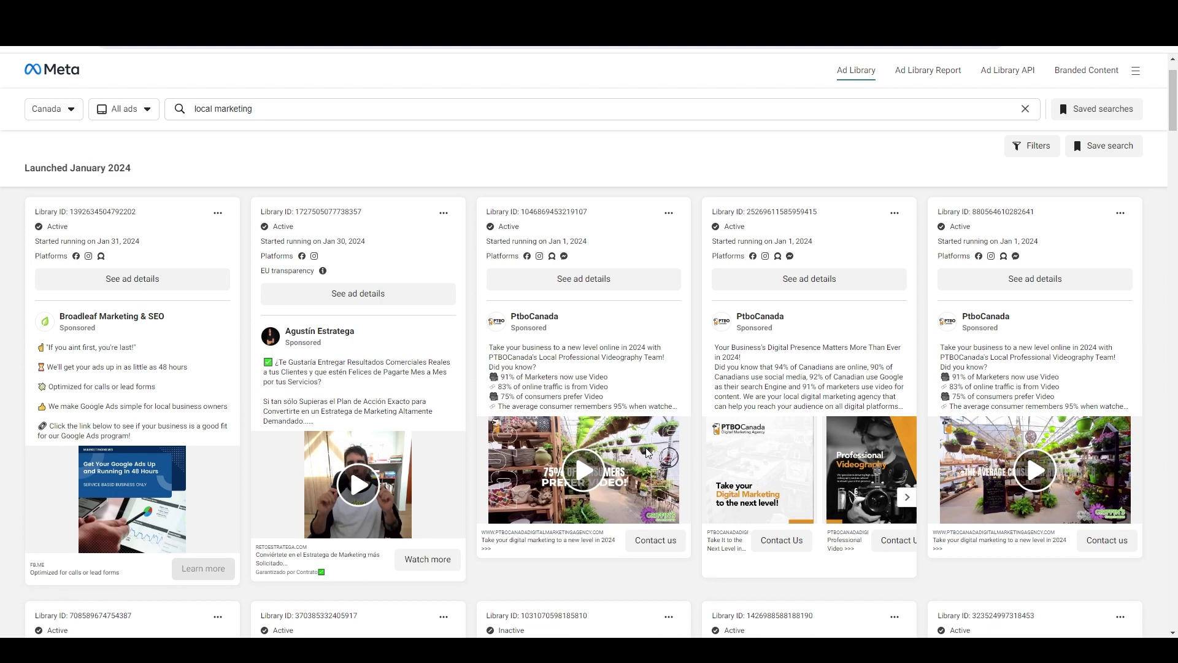
scroll(649, 453, down, 10)
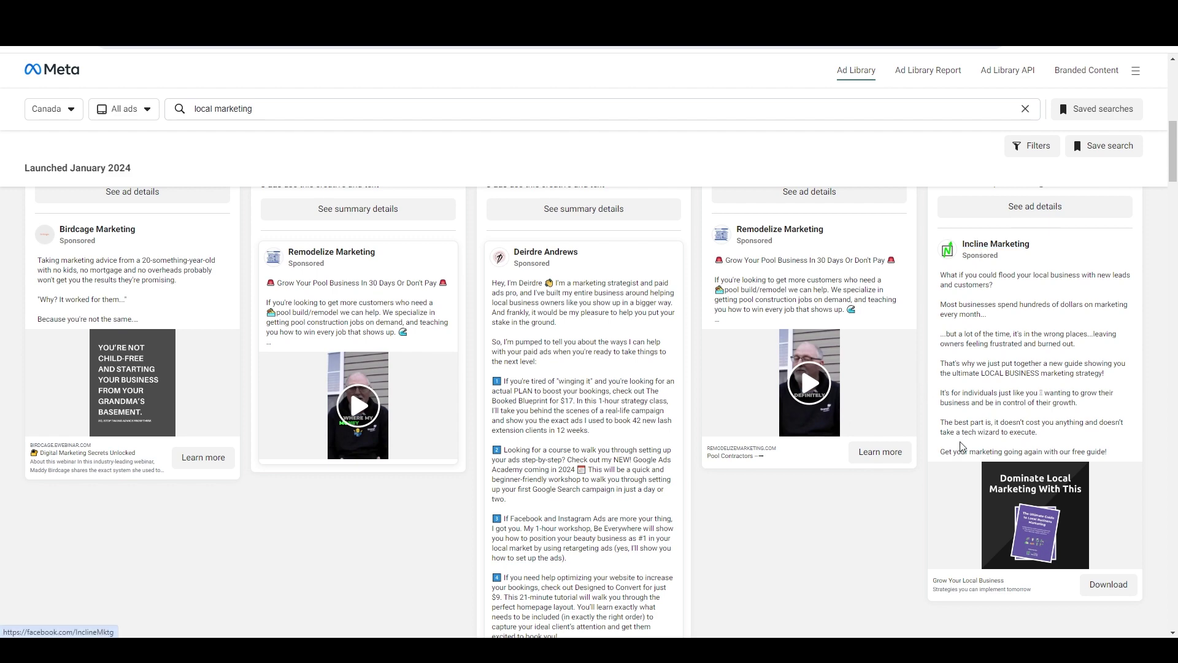
scroll(960, 422, down, 2)
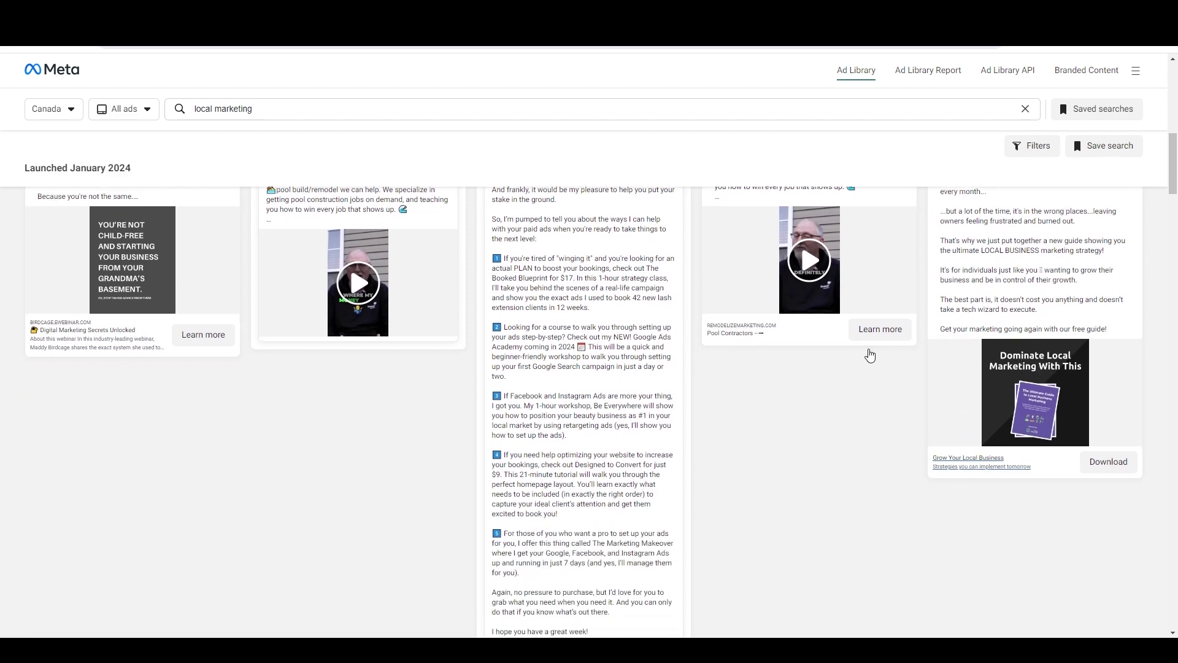
scroll(642, 353, down, 8)
scroll(641, 353, down, 3)
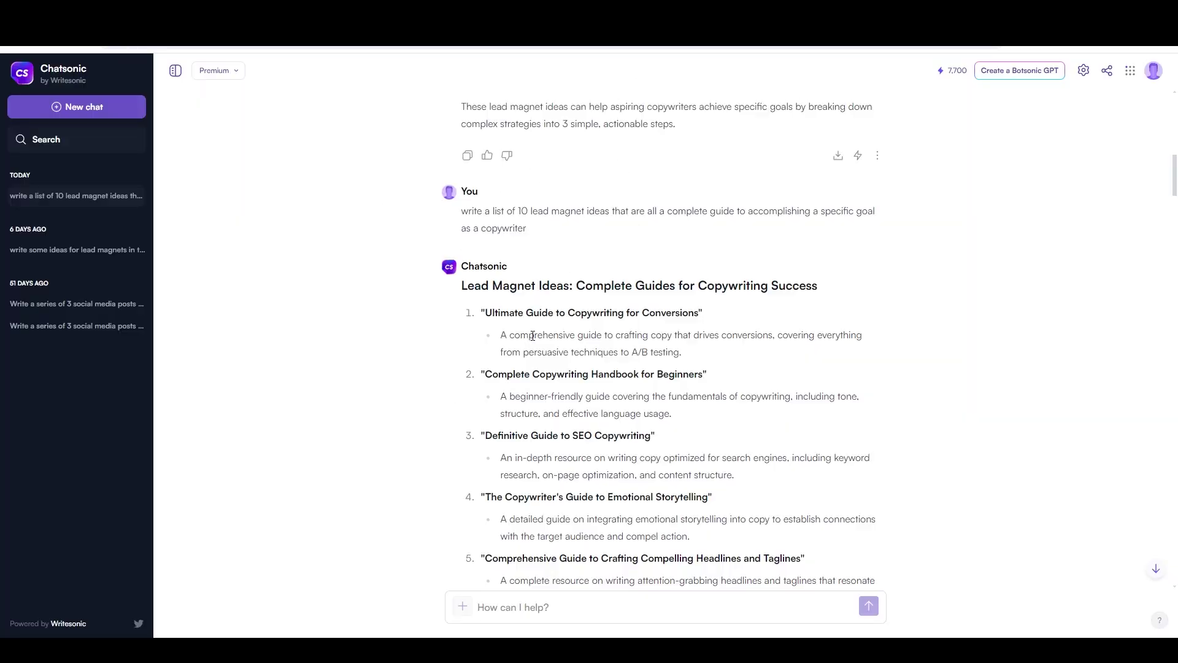
Examine Chatsonic's lists of common local business marketing problems and the marketing strategies suggested as solutions.
scroll(429, 340, down, 10)
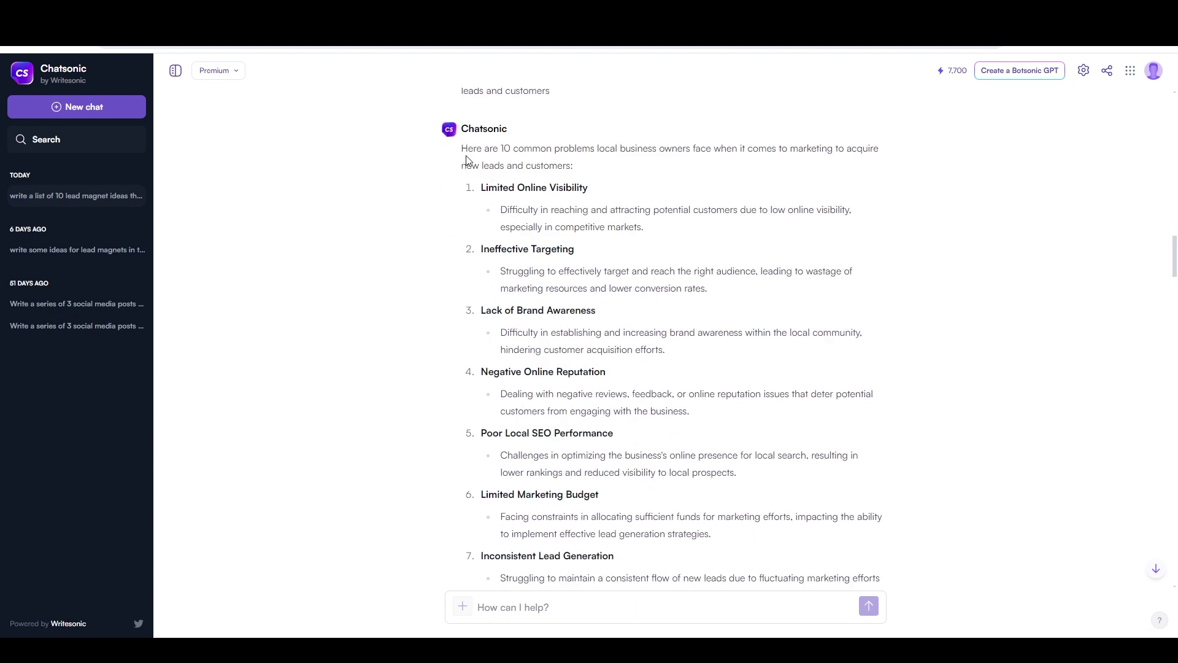
scroll(480, 184, up, 2)
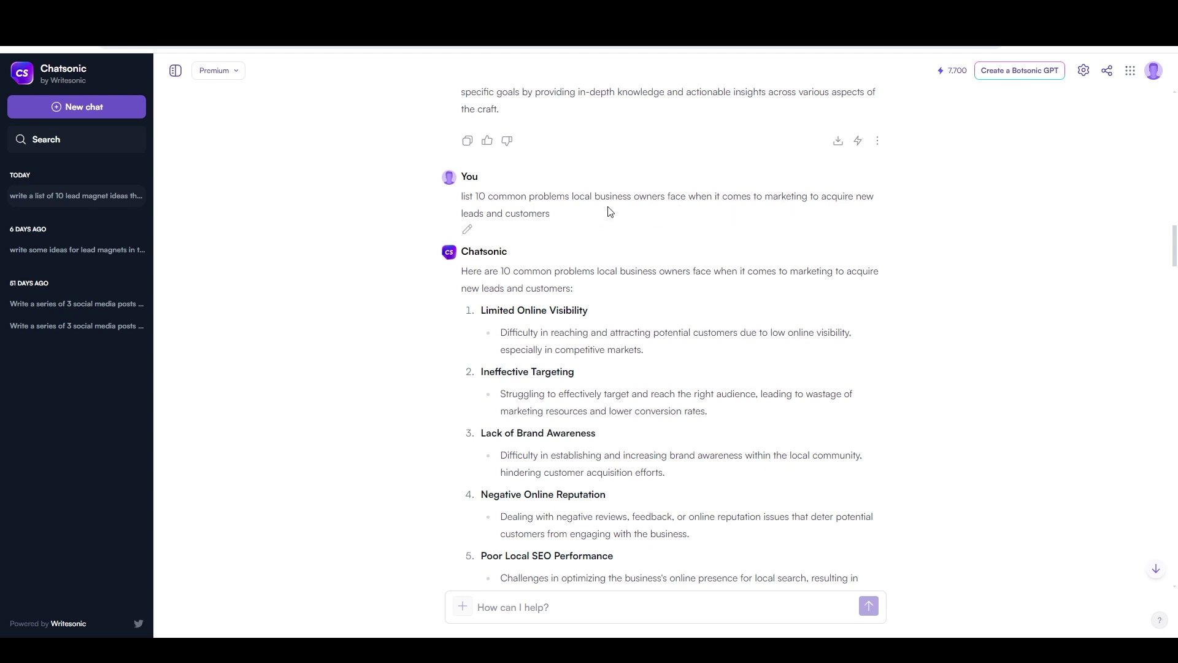
scroll(418, 229, down, 3)
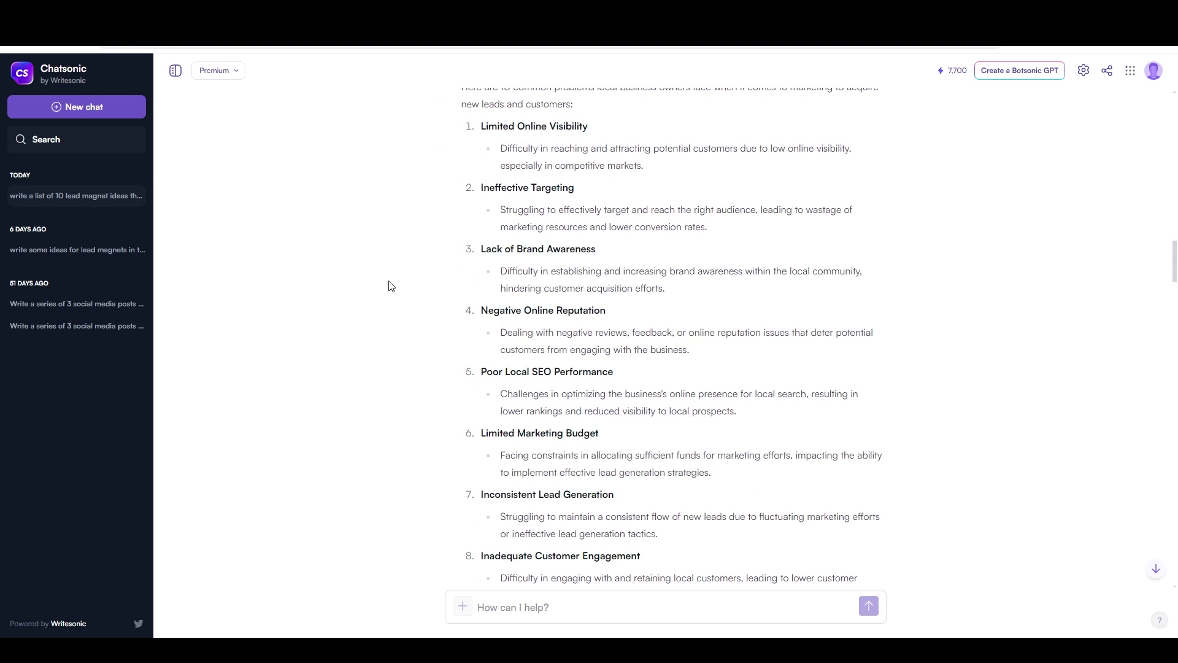
scroll(471, 287, down, 2)
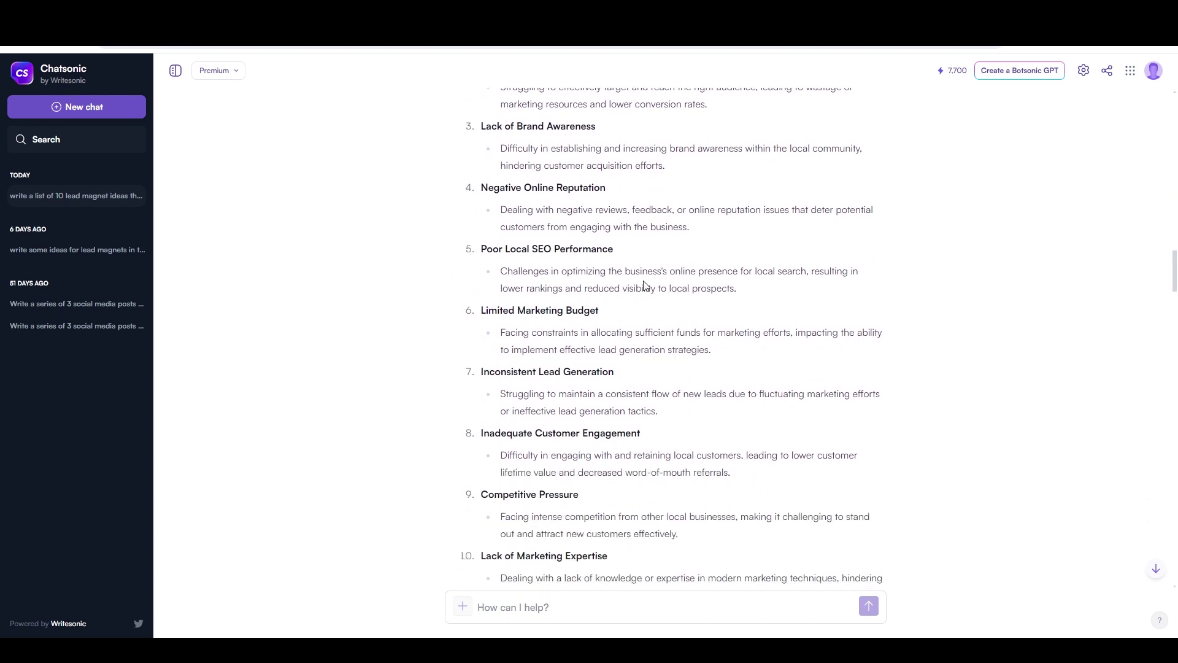
scroll(454, 277, up, 2)
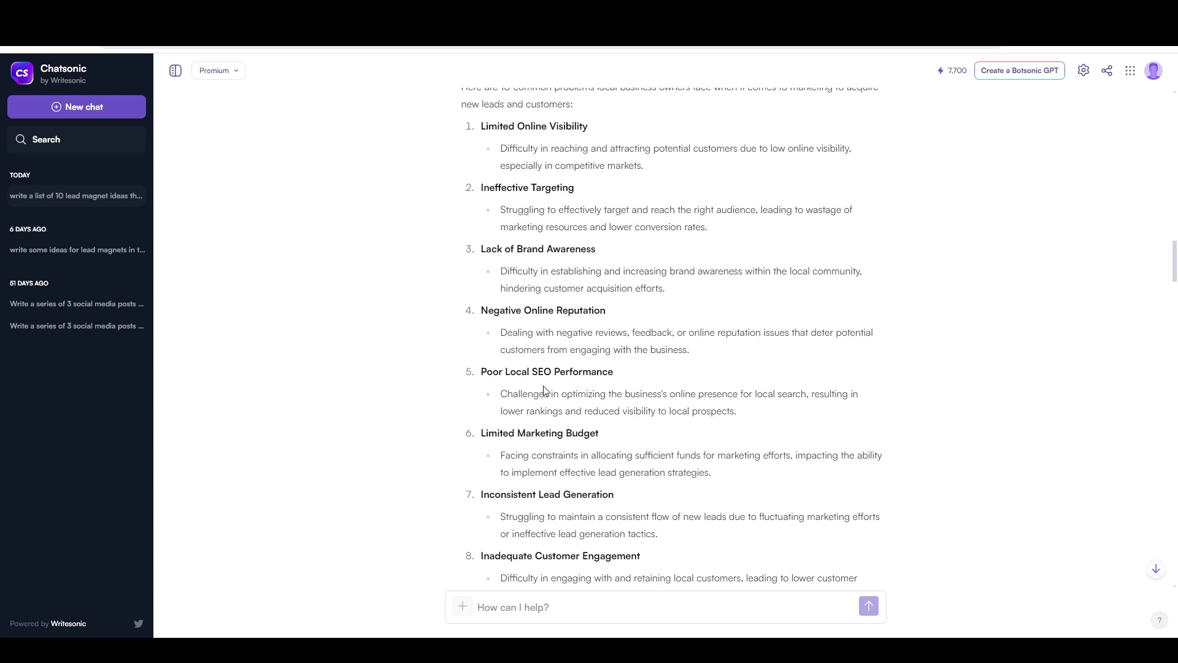
scroll(546, 373, down, 9)
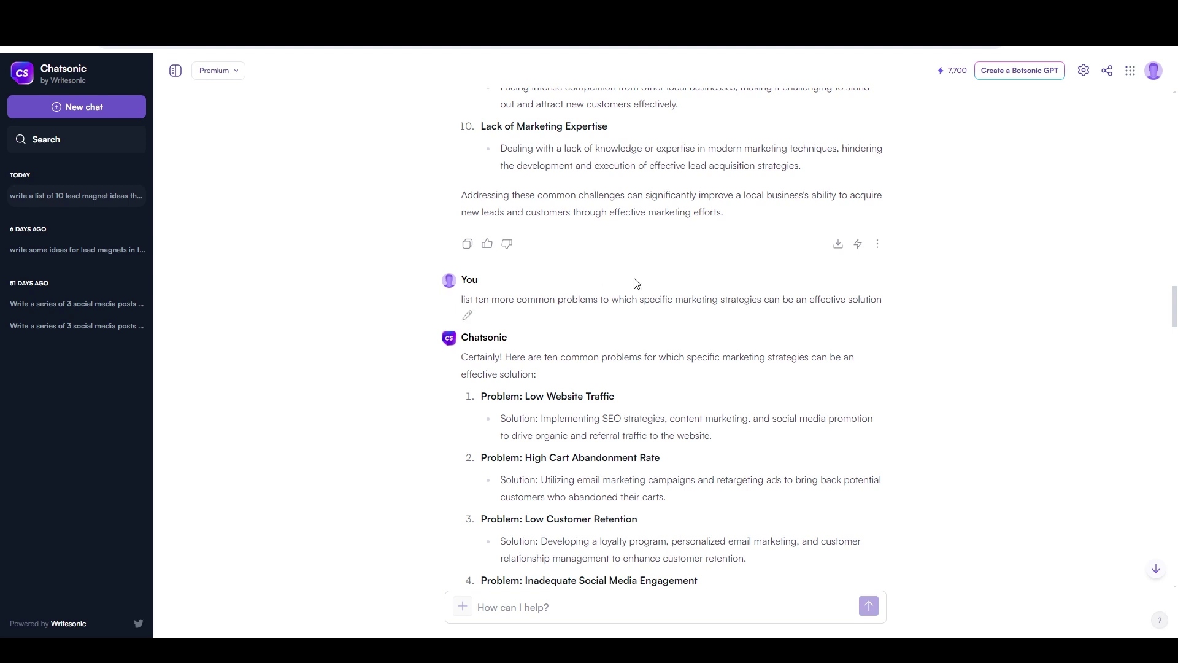
scroll(414, 282, down, 3)
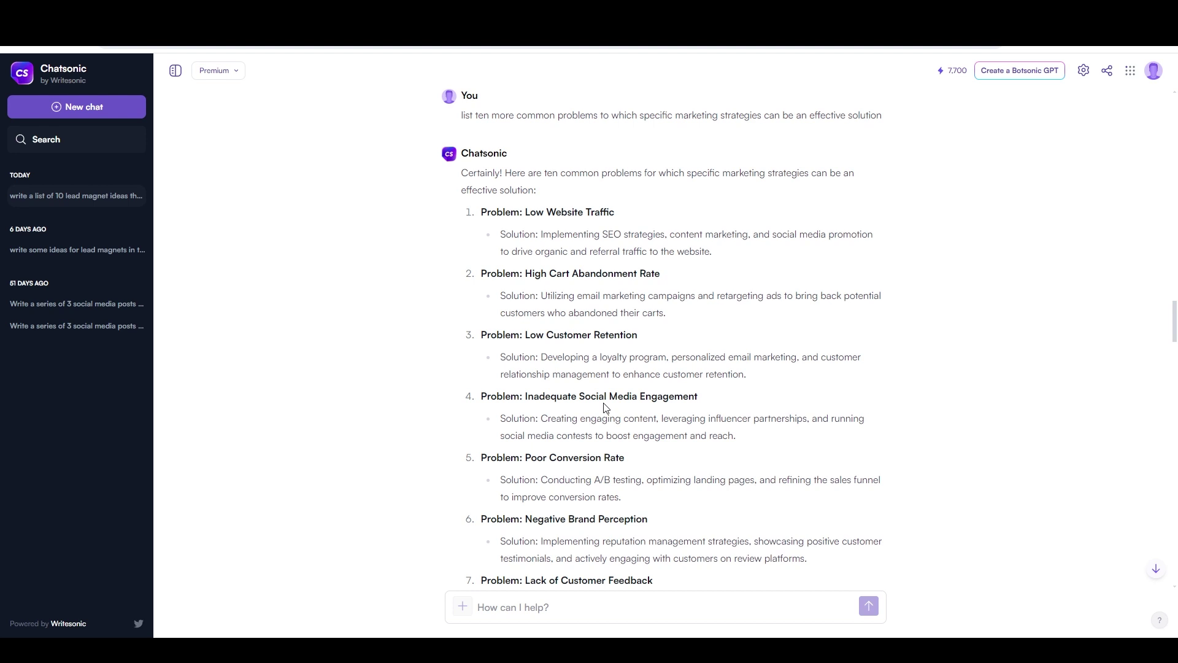
scroll(606, 408, down, 5)
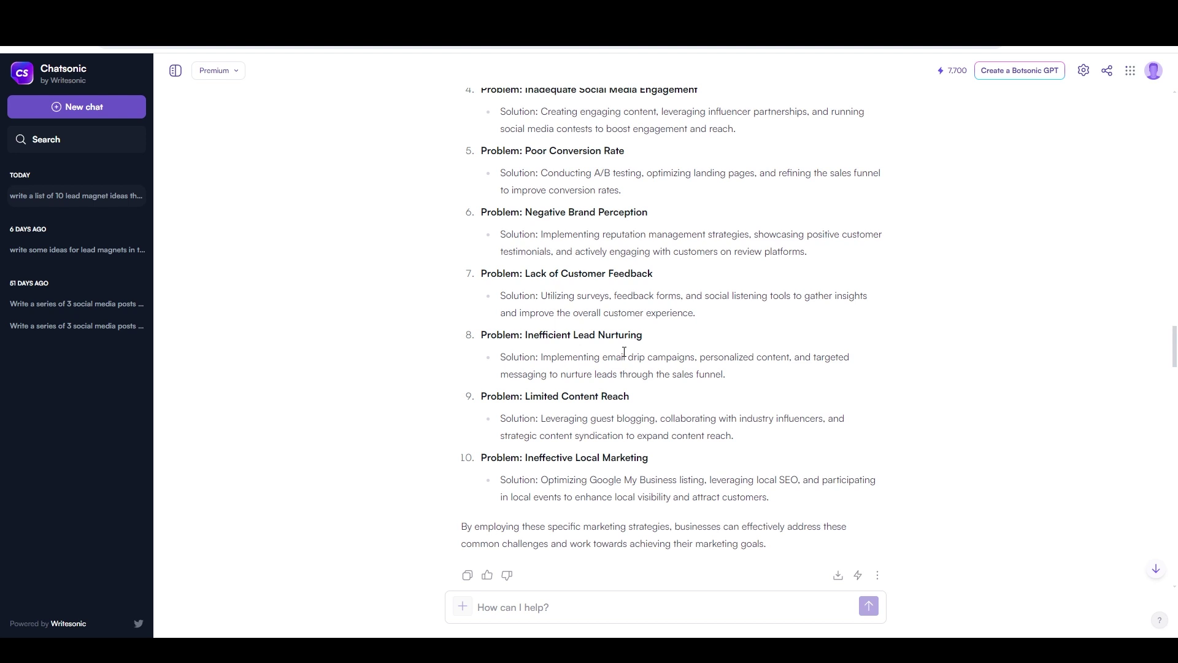
Read through the generated reputation management ebook outline and the written chapters 1 and 2.
scroll(624, 352, down, 7)
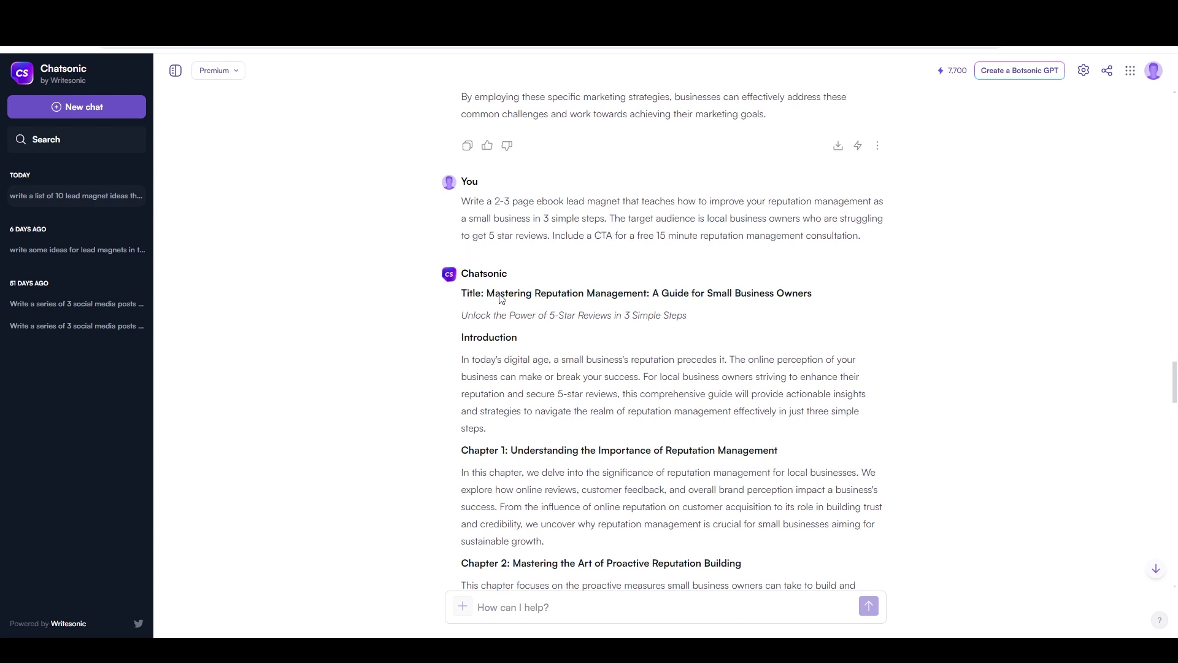
scroll(481, 313, down, 2)
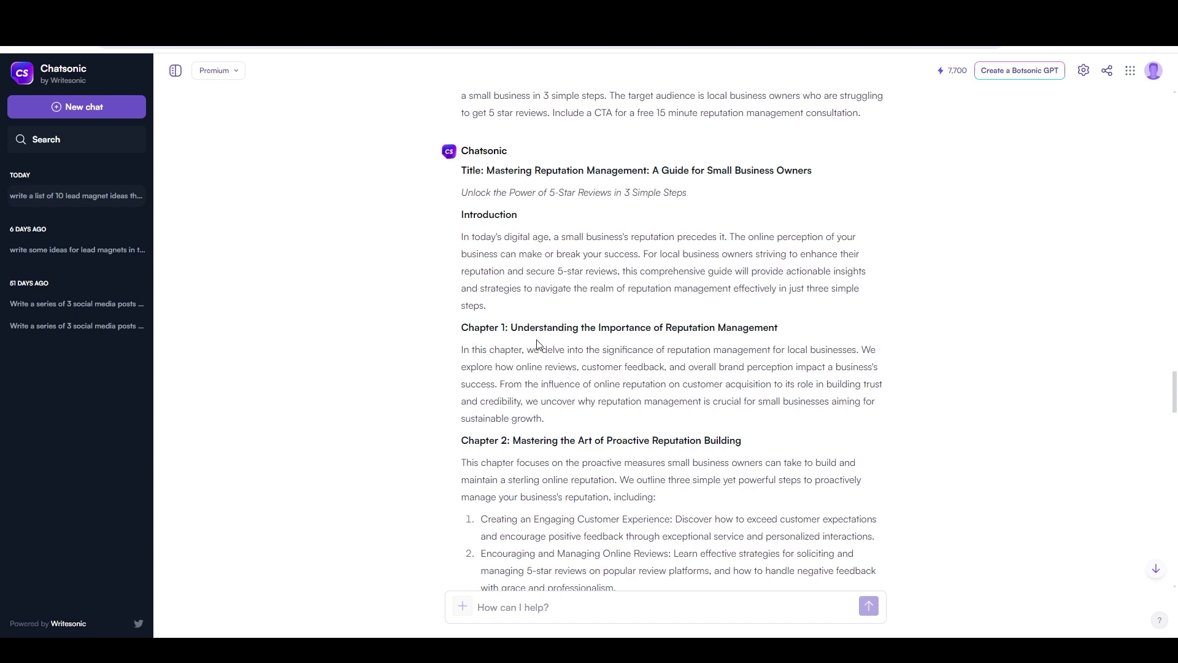
scroll(492, 335, down, 3)
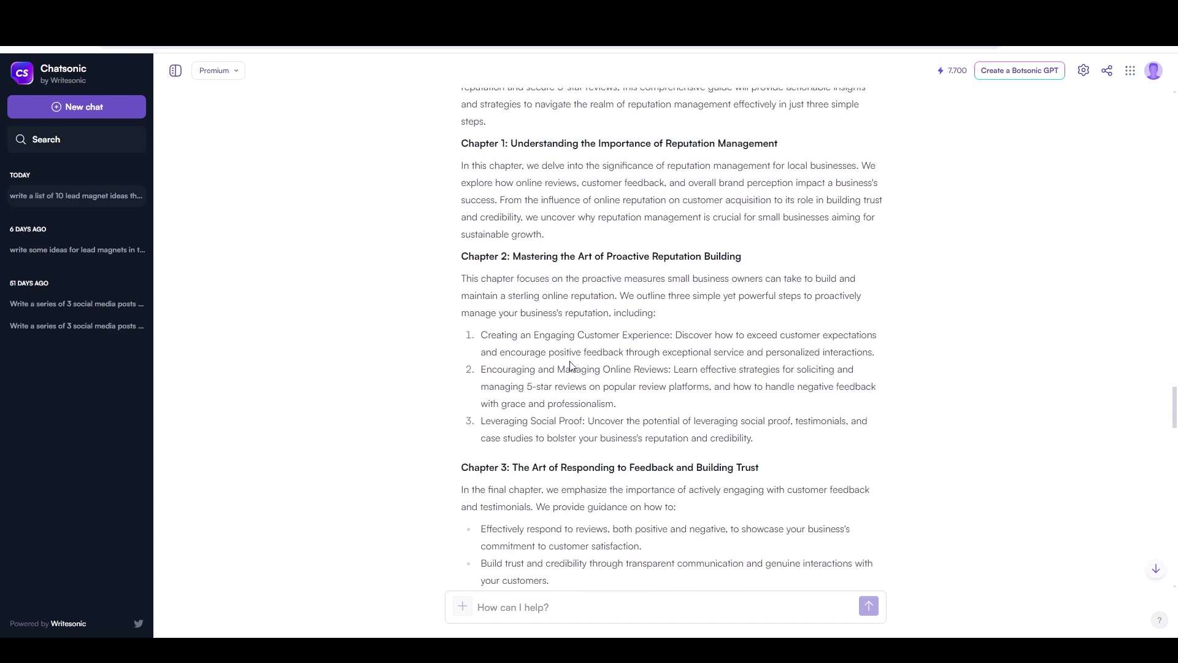
scroll(570, 366, down, 3)
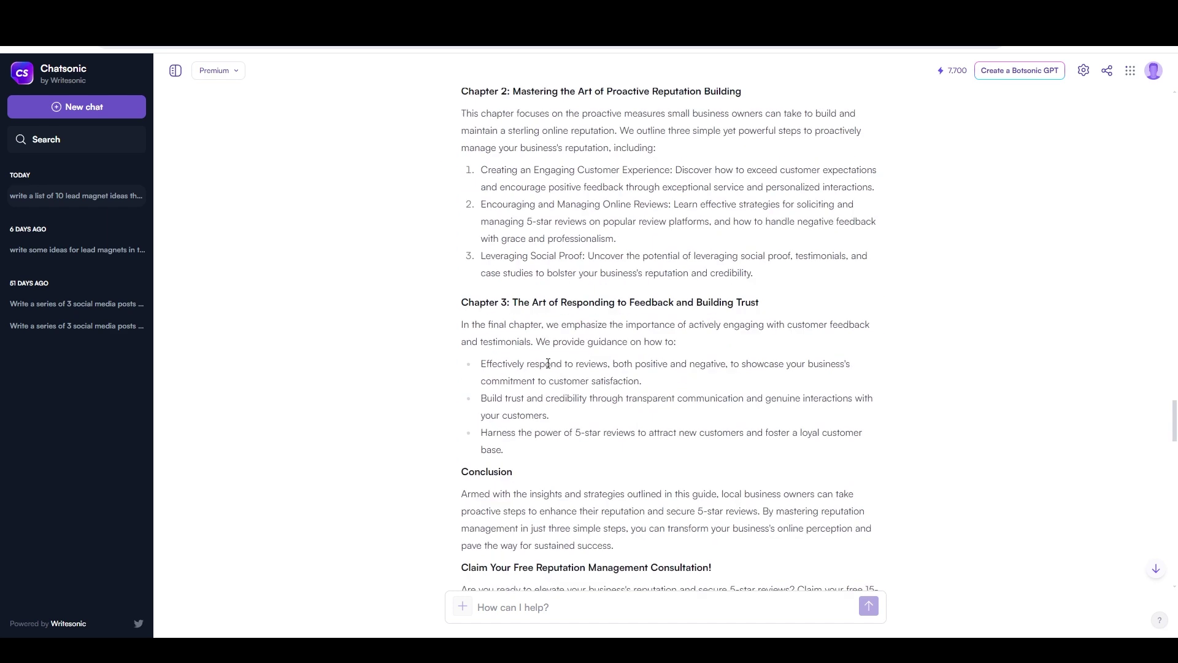
scroll(604, 299, down, 9)
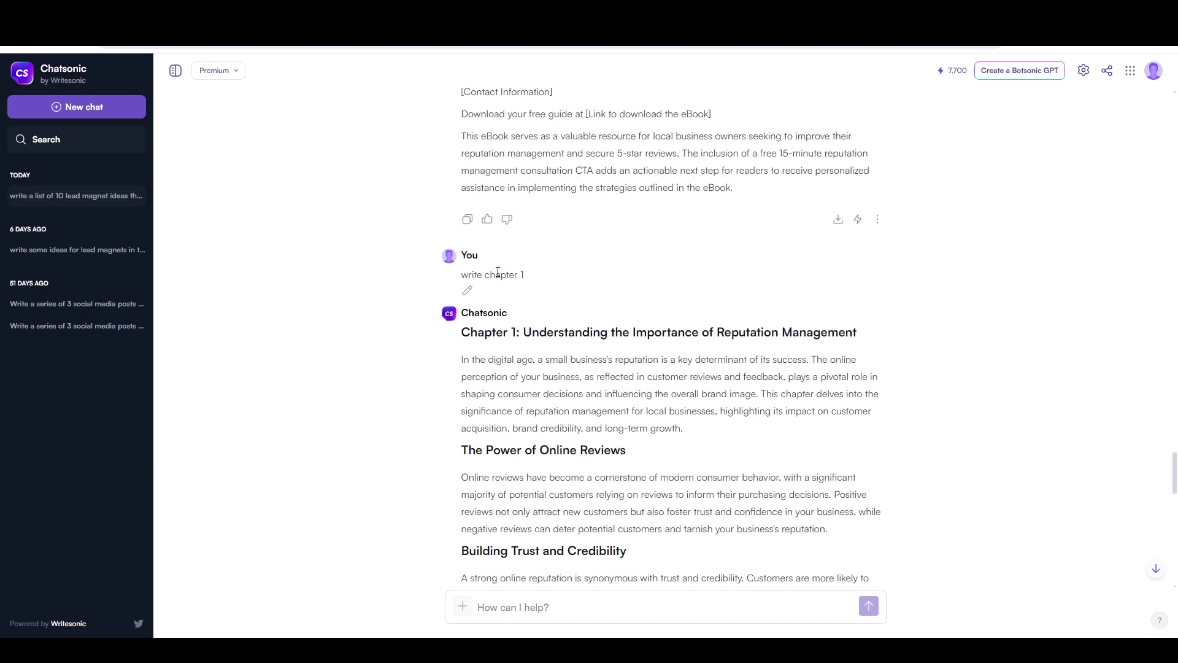
scroll(669, 187, down, 4)
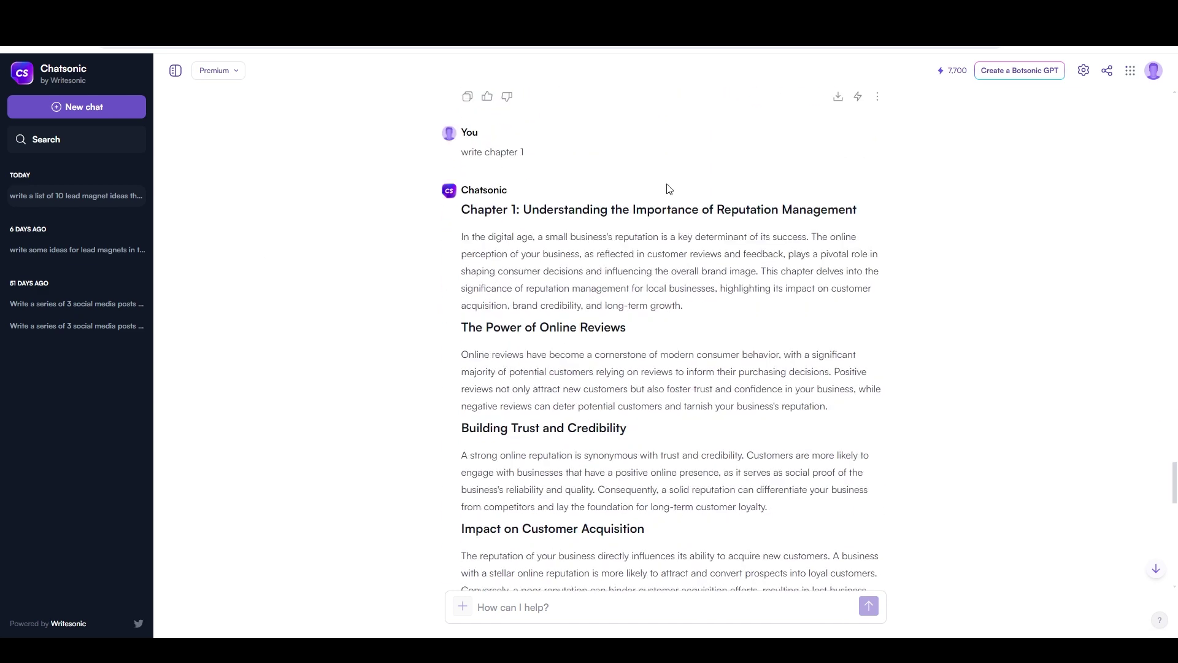
scroll(588, 299, down, 11)
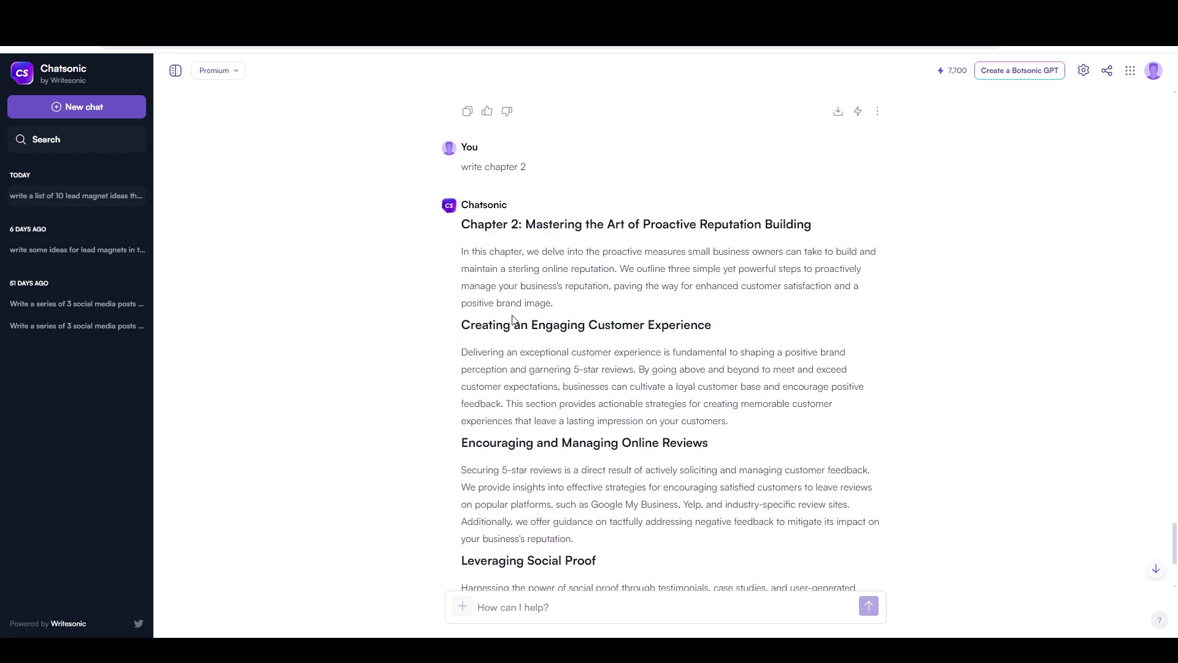
scroll(554, 238, down, 4)
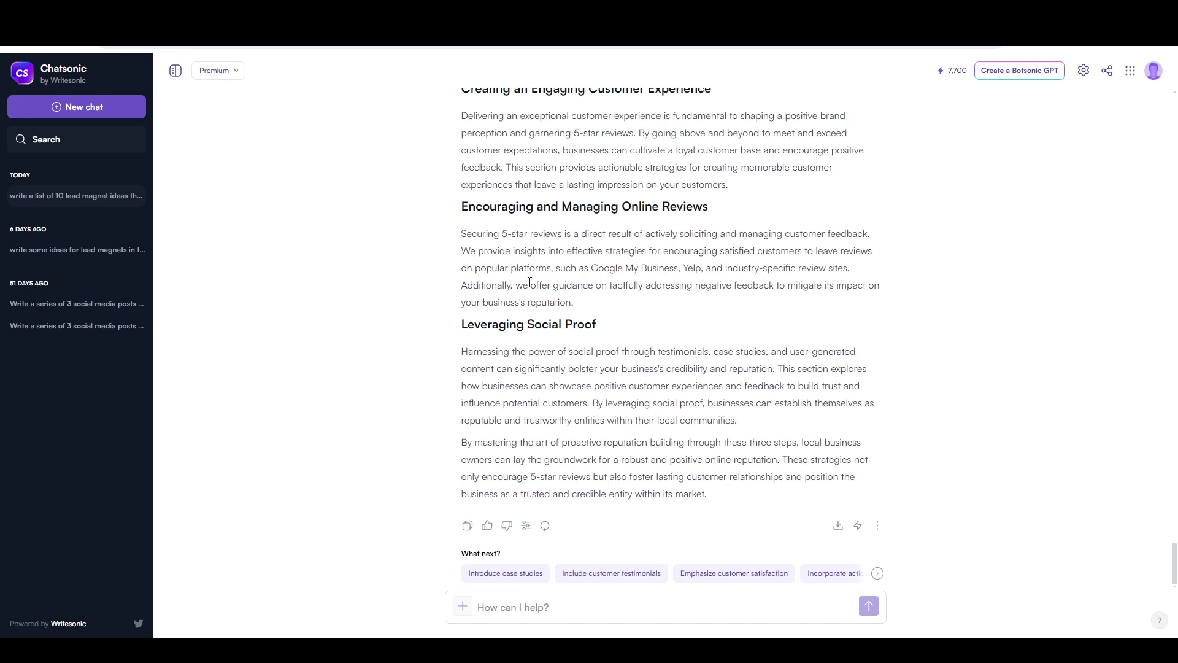
Ask Chatsonic to "write chapter 3" of the reputation management ebook.
click(555, 612)
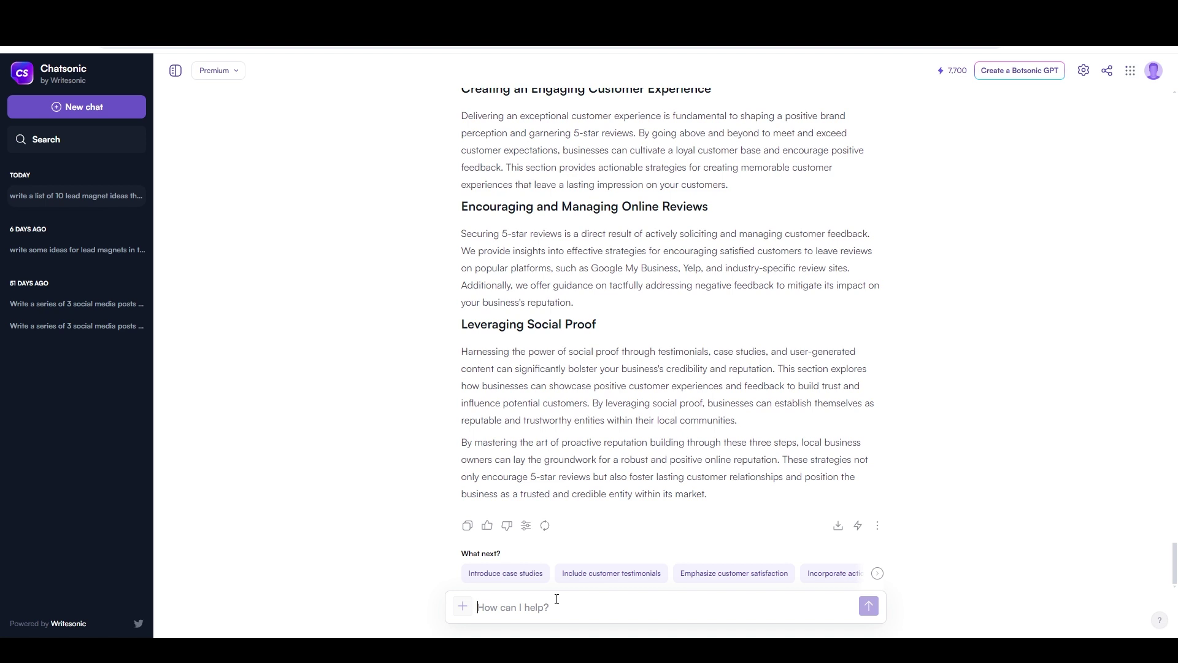
text(write chapter 3)
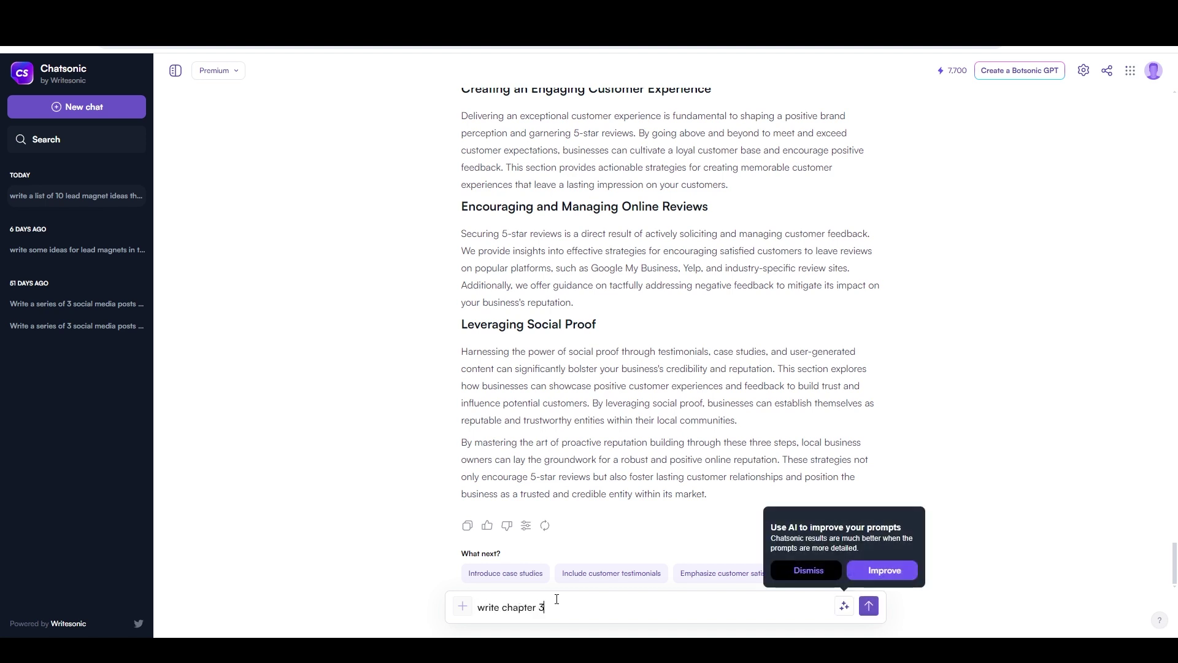
key(Return)
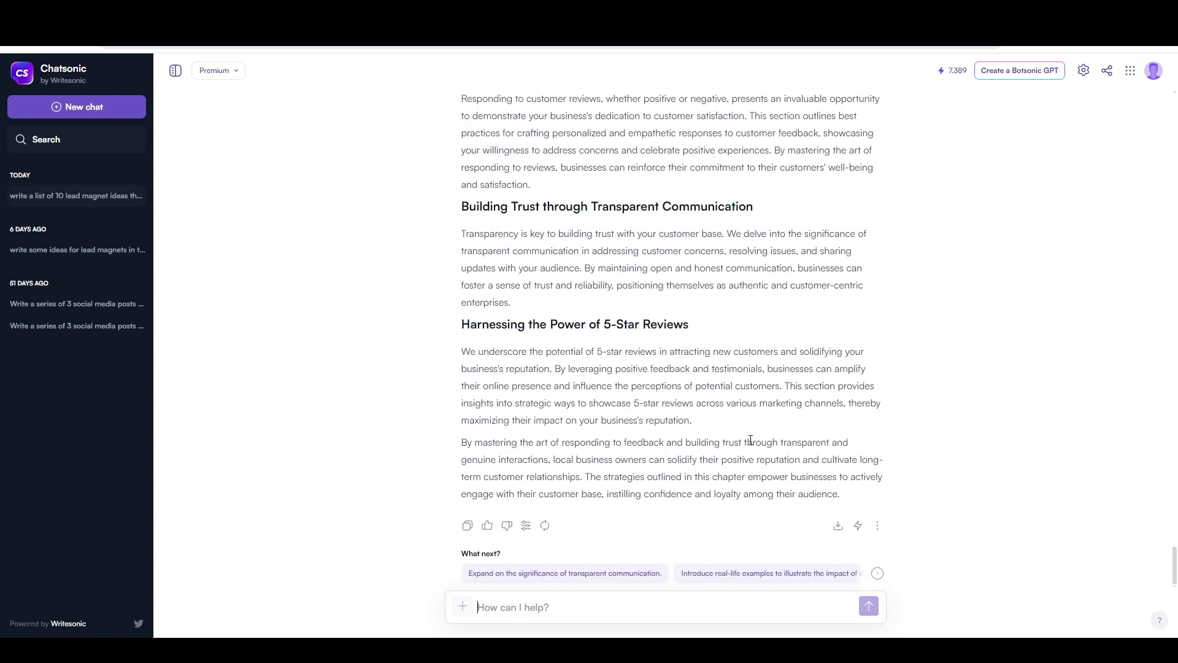
Copy the ebook's title line and the subtitle "Unlock the Power of 5-Star Reviews in 3 Simple Steps" from the outline.
drag(1174, 561, 1158, 354)
scroll(1158, 355, down, 5)
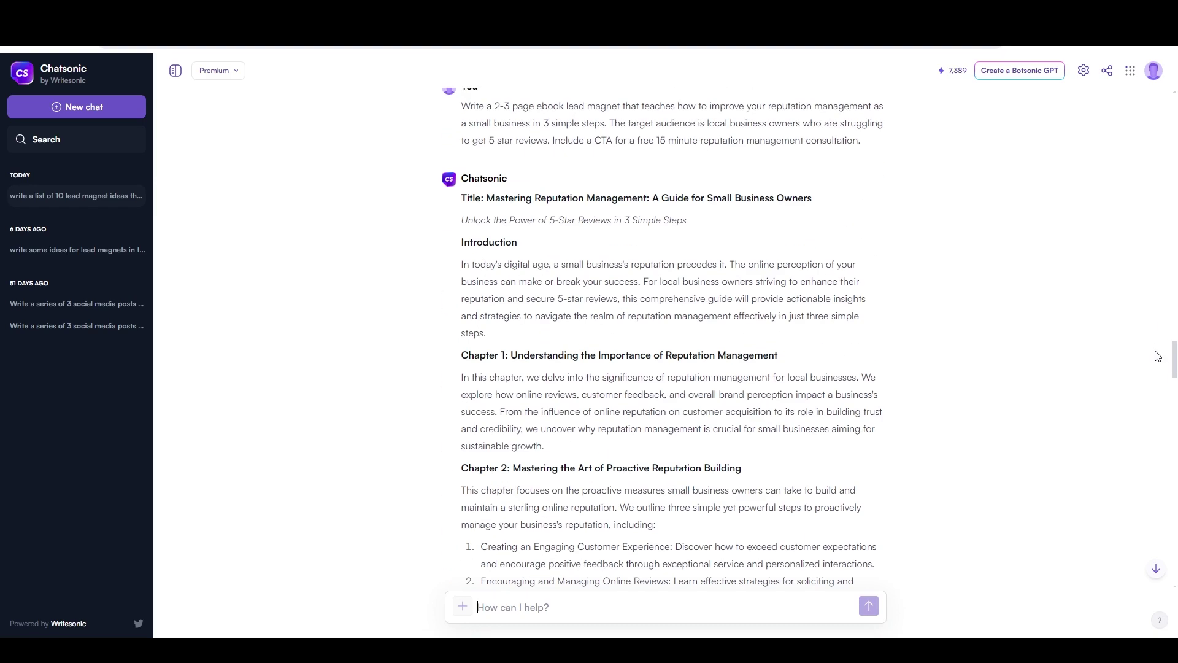
scroll(1159, 356, down, 15)
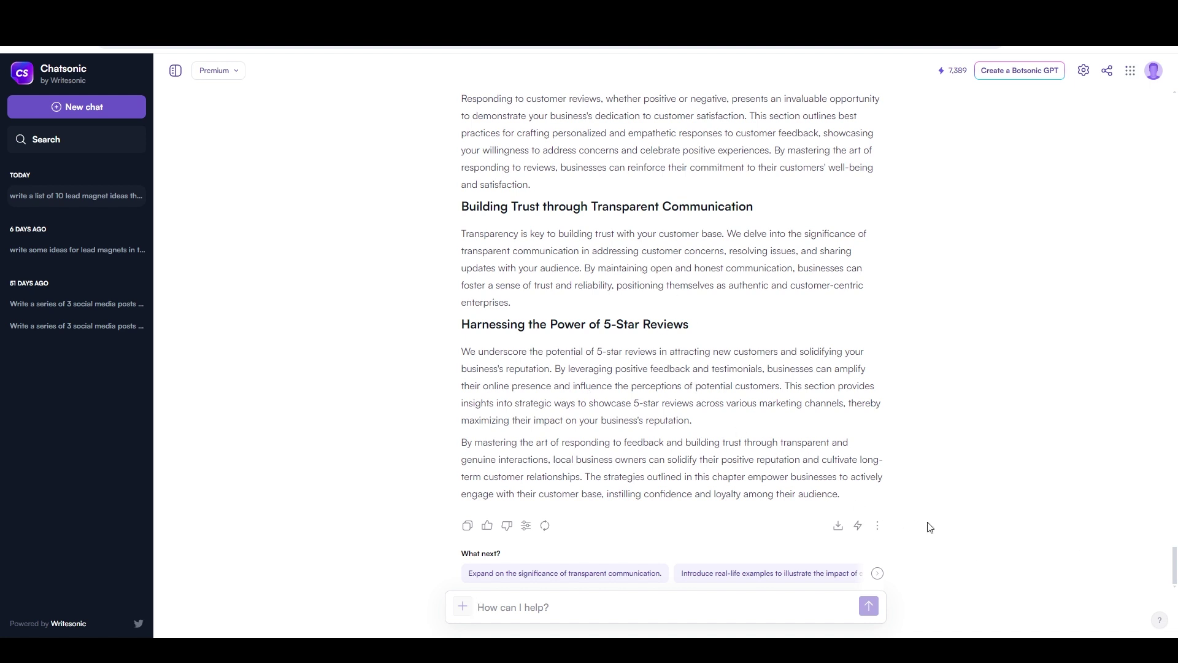
drag(1173, 558, 1144, 362)
drag(462, 131, 694, 155)
key(ctrl+c)
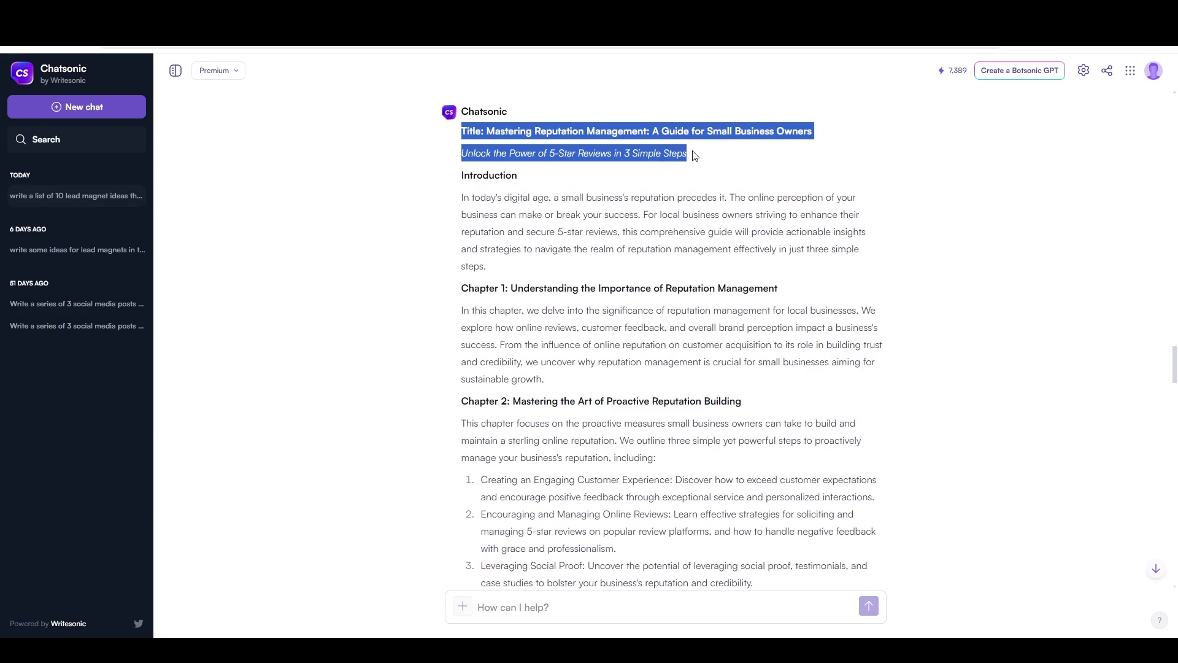
click(631, 142)
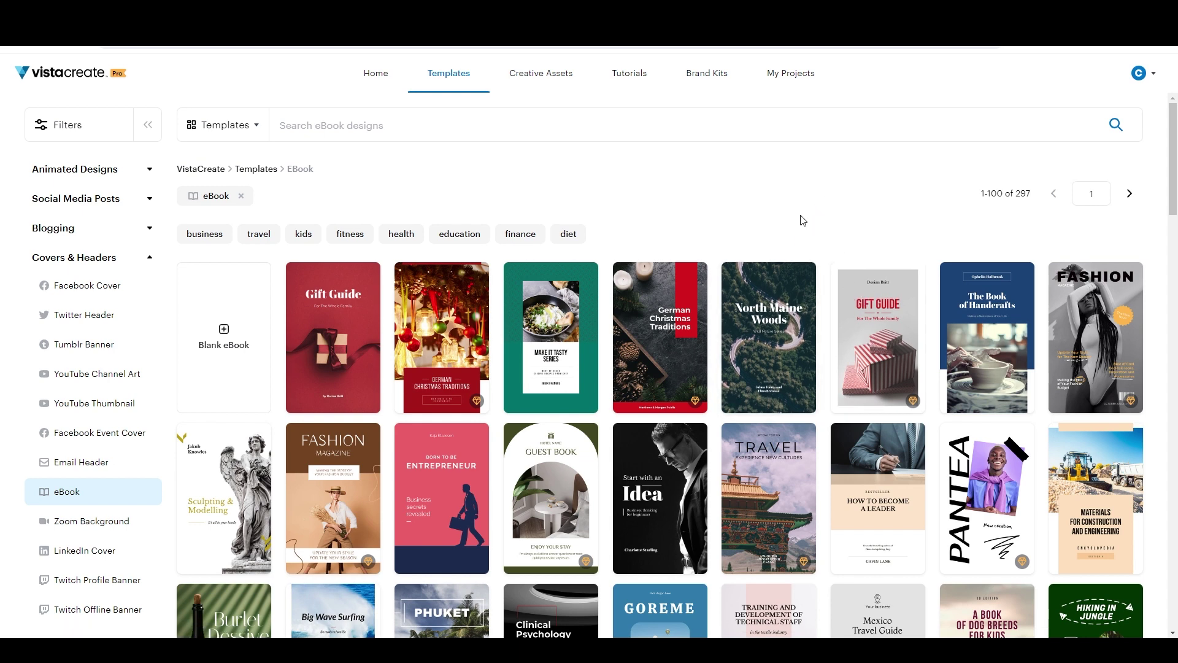
Open the "Big Wave Surfing" template from VistaCreate's eBook designs for editing.
scroll(798, 219, down, 5)
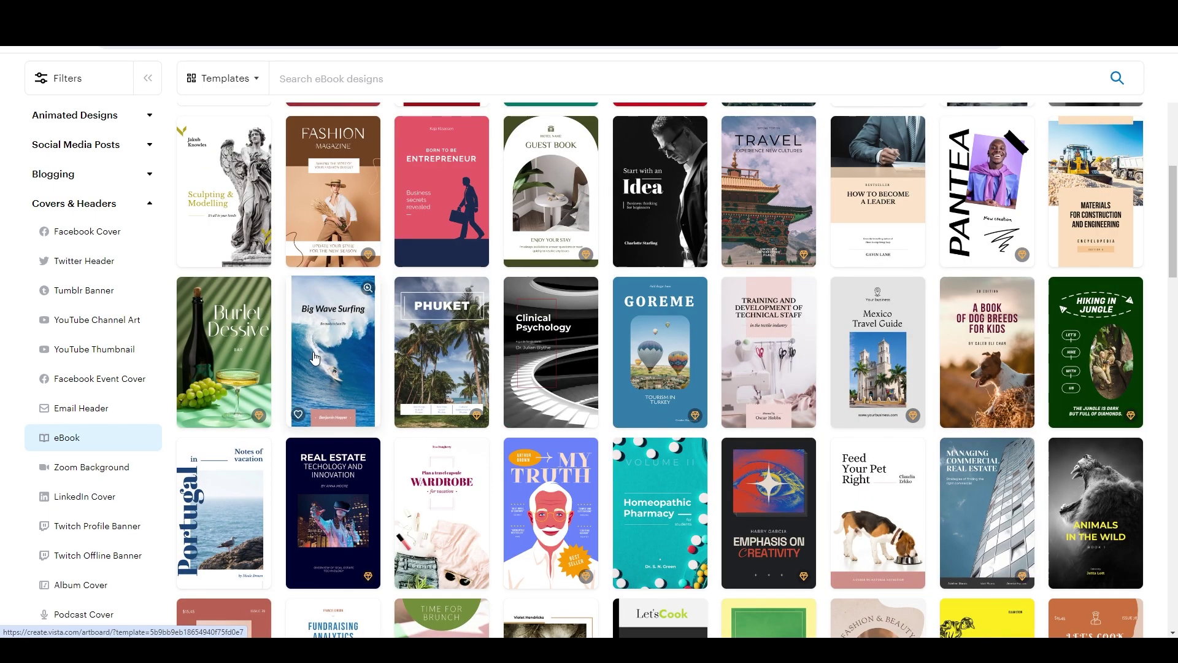
click(313, 355)
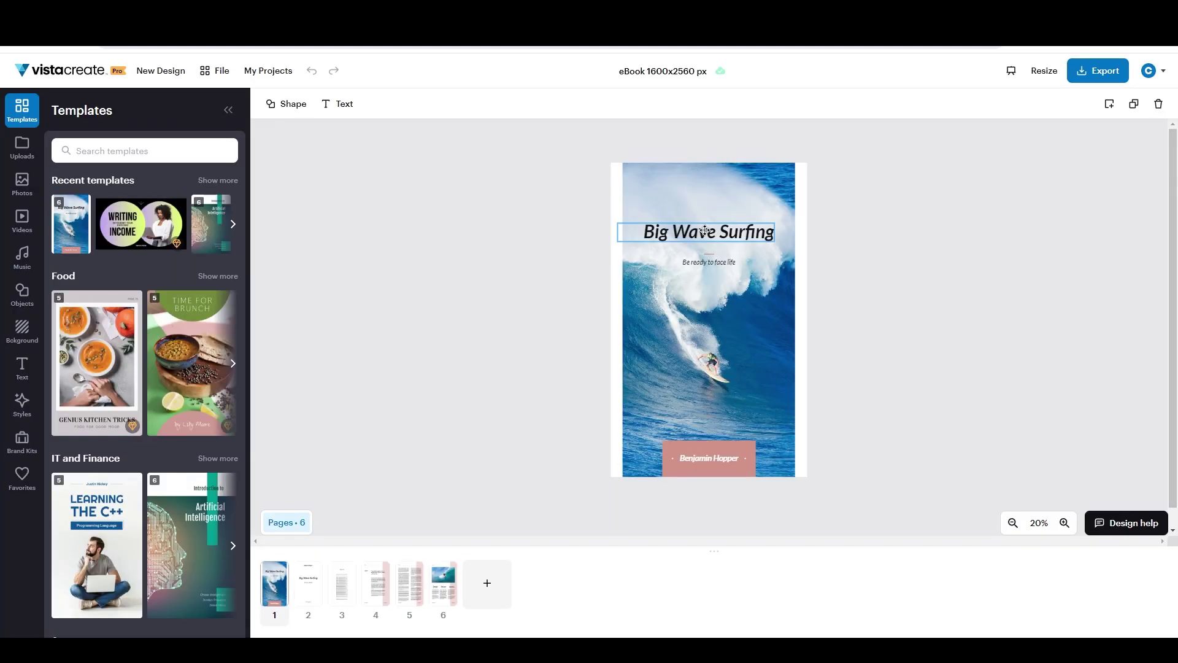
Replace the cover title with the copied title and subtitle text, and change its opening word "Mastering" to "3 Simple Steps to".
double_click(706, 231)
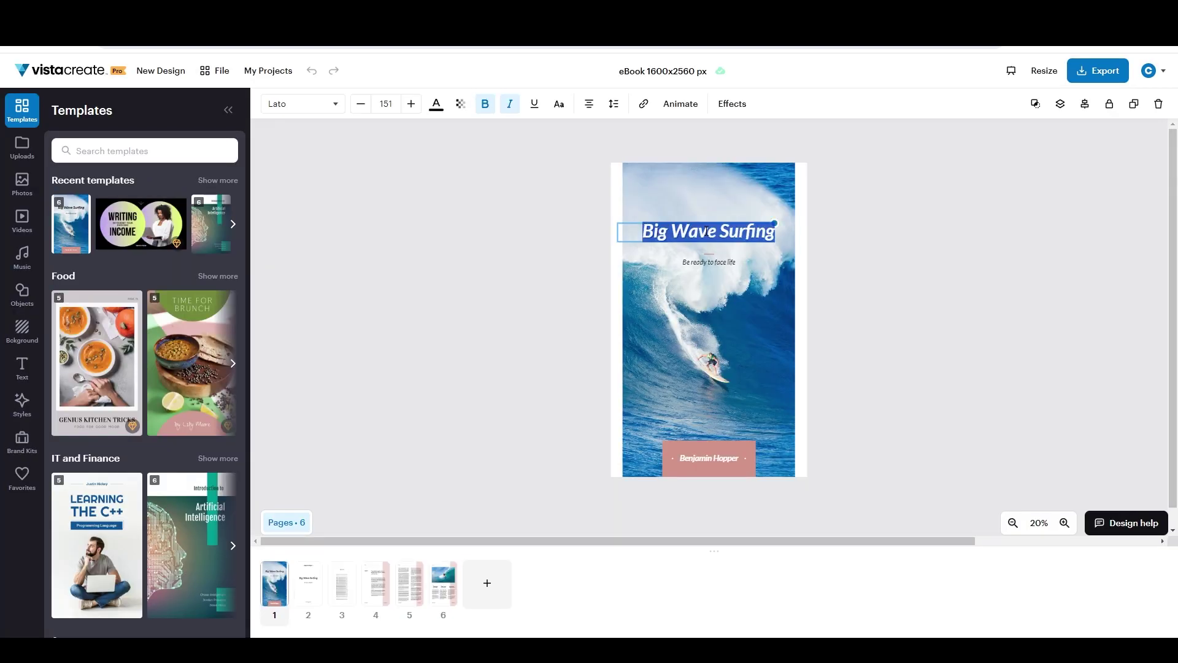
key(ctrl+v)
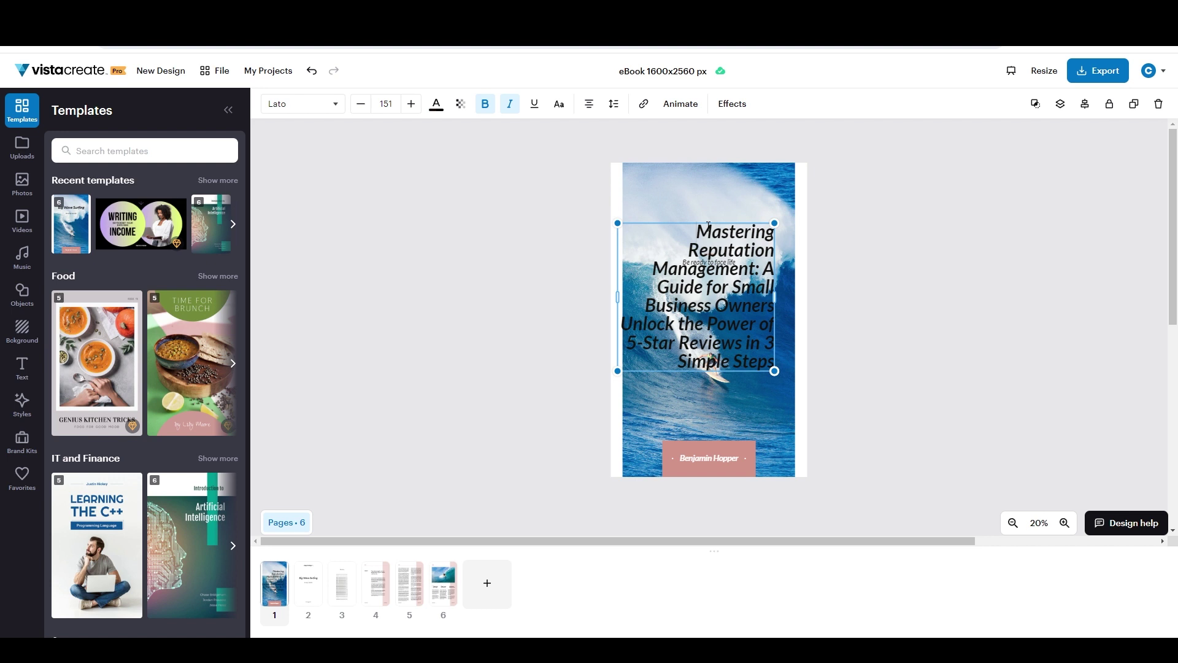
key(Delete)
key(Delete)
key(Delete)
key(Delete)
key(Delete)
key(Delete)
key(Delete)
key(Delete)
key(Delete)
key(Delete)
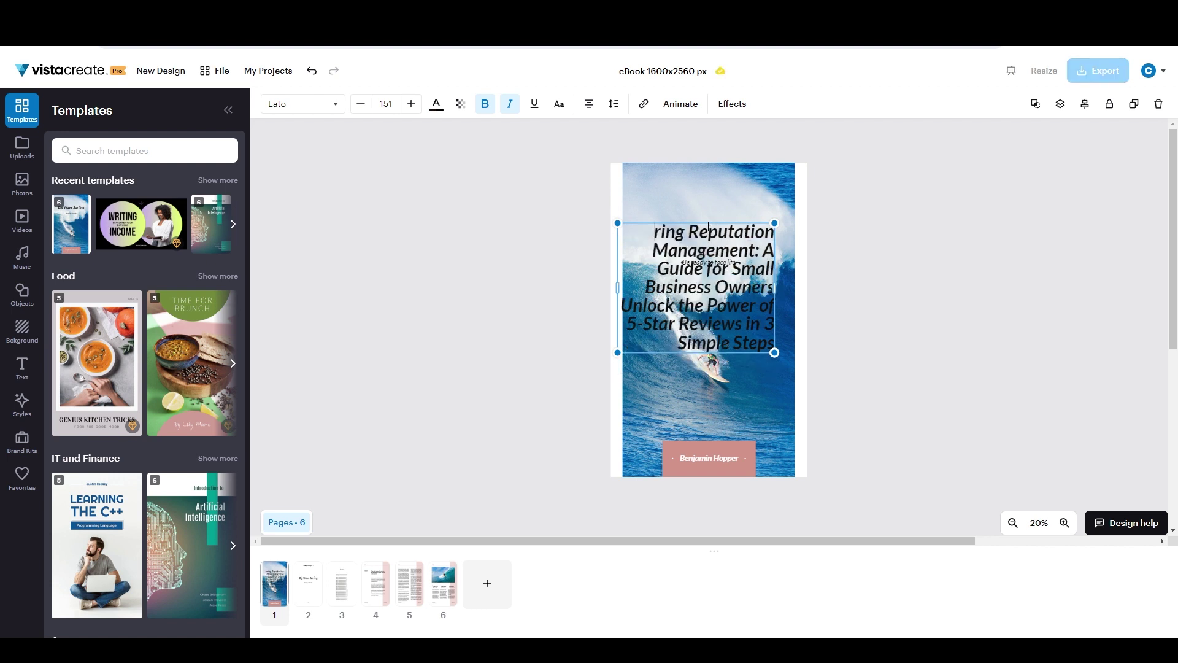
text(3 Simple Steps )
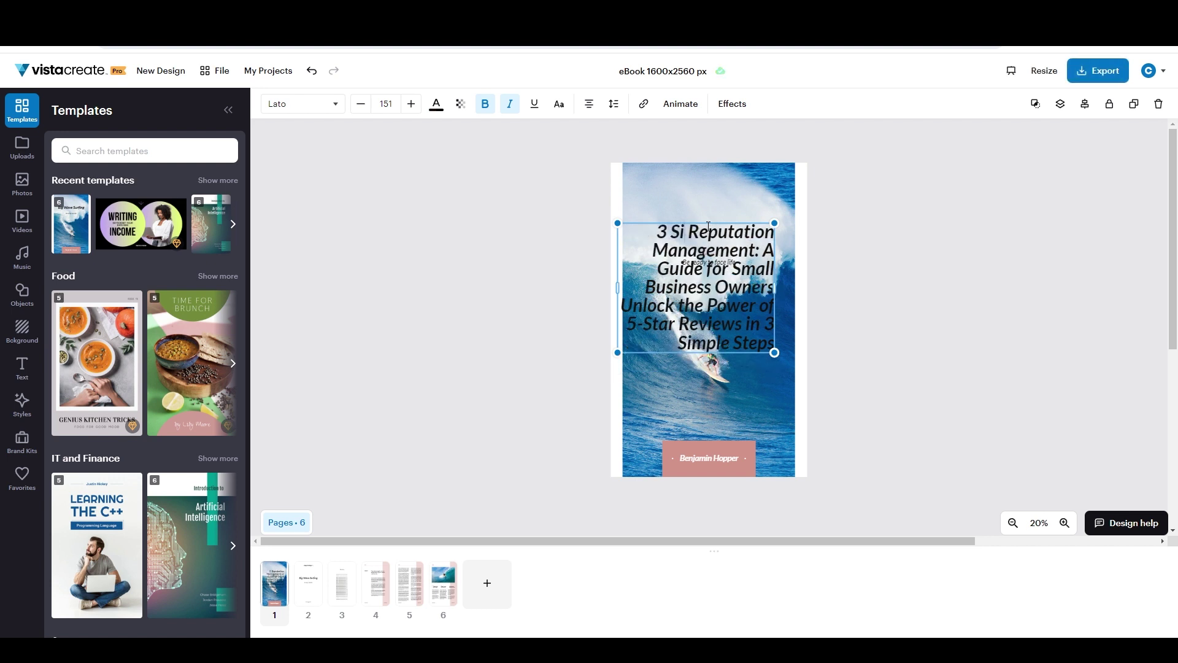
text(to)
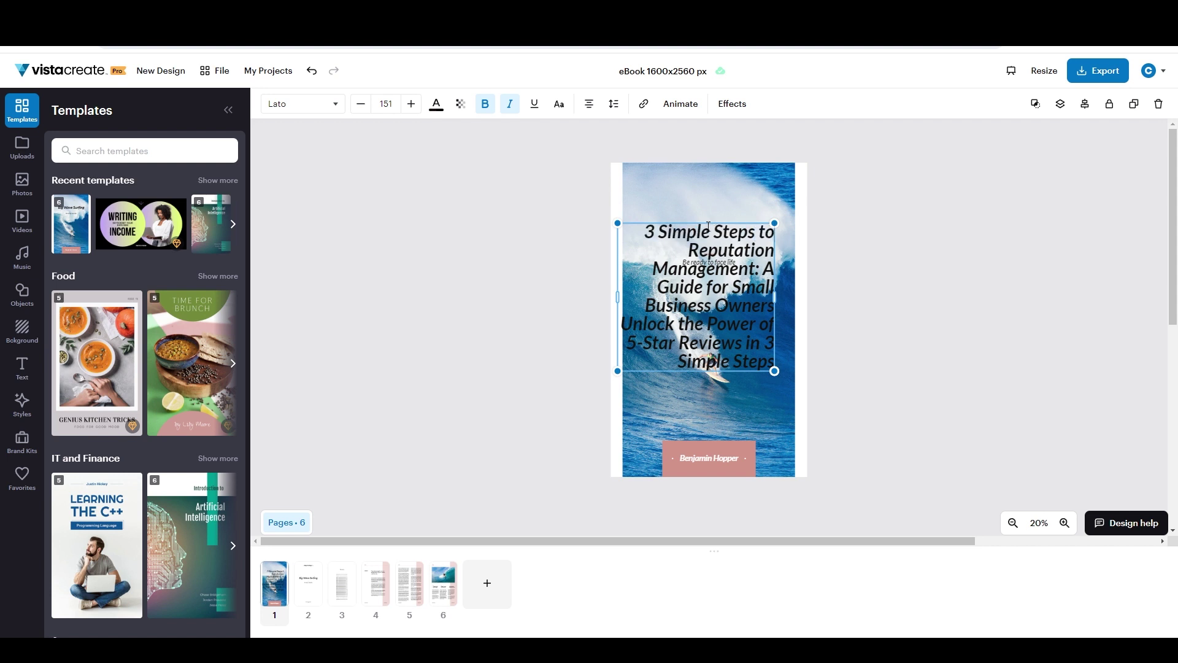
Replace ": A Guide for Small" in the cover title with "For" so the line reads "Management For Business Owners".
drag(756, 270, 774, 287)
text(F)
key(Left)
text(F)
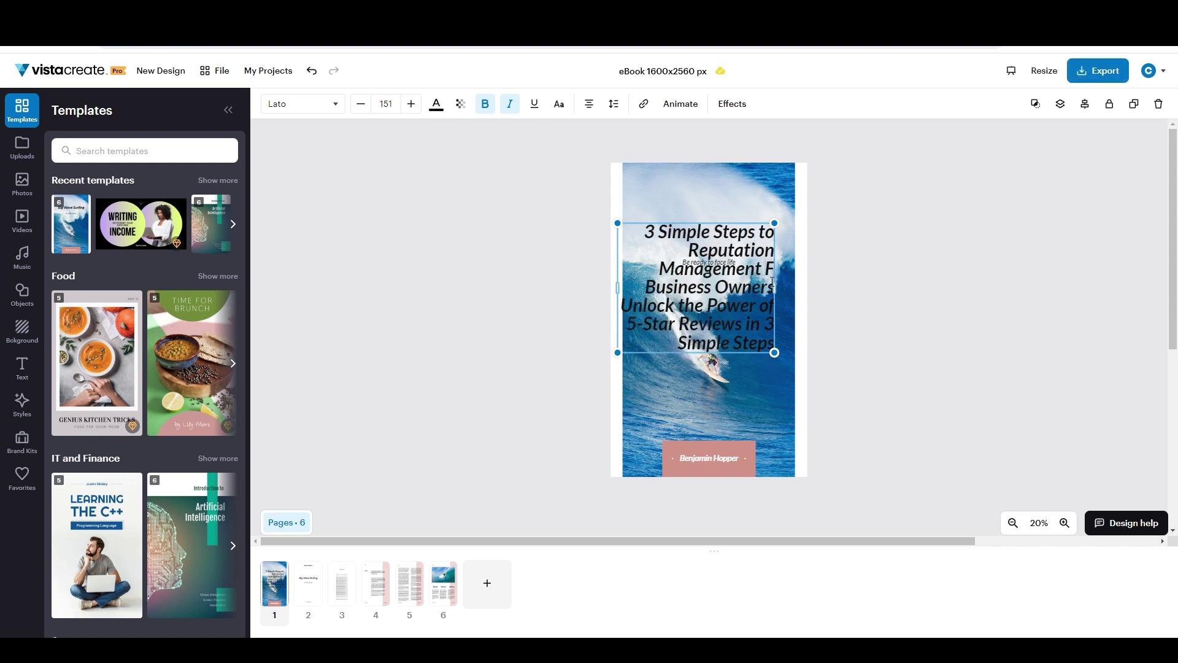
text(or)
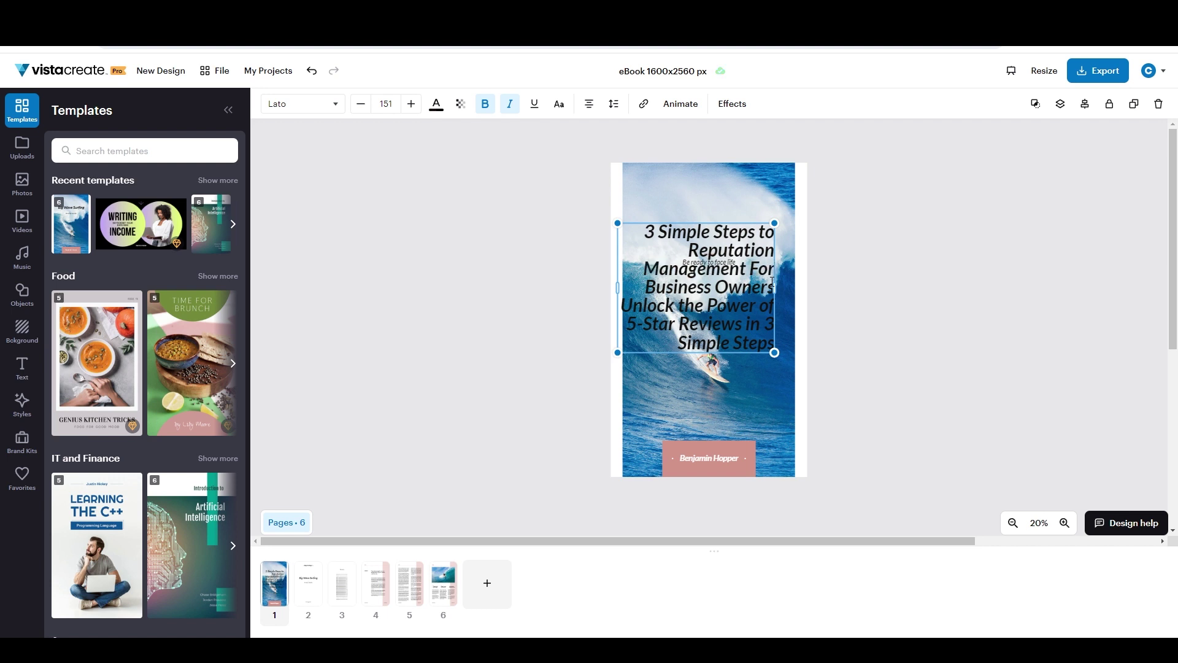
Centre-align the cover title and transfer its "Unlock the Power of 5-Star Reviews in 3 Simple Steps" sentence into the subtitle, moved lower on the page.
drag(689, 243, 775, 288)
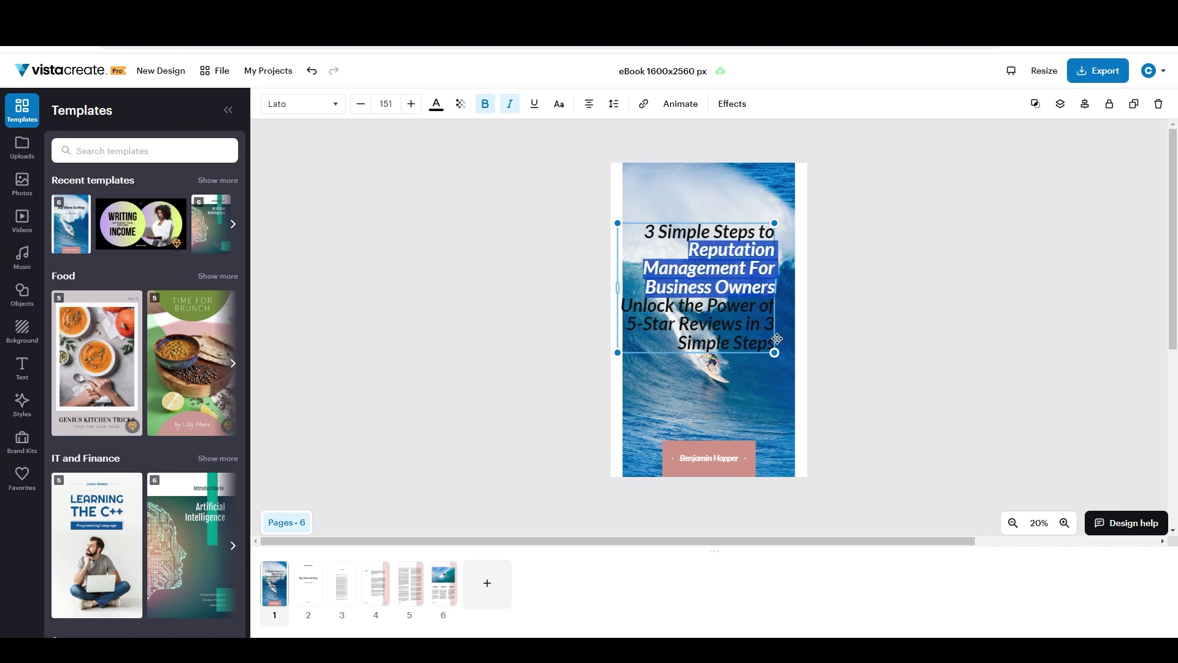
click(655, 311)
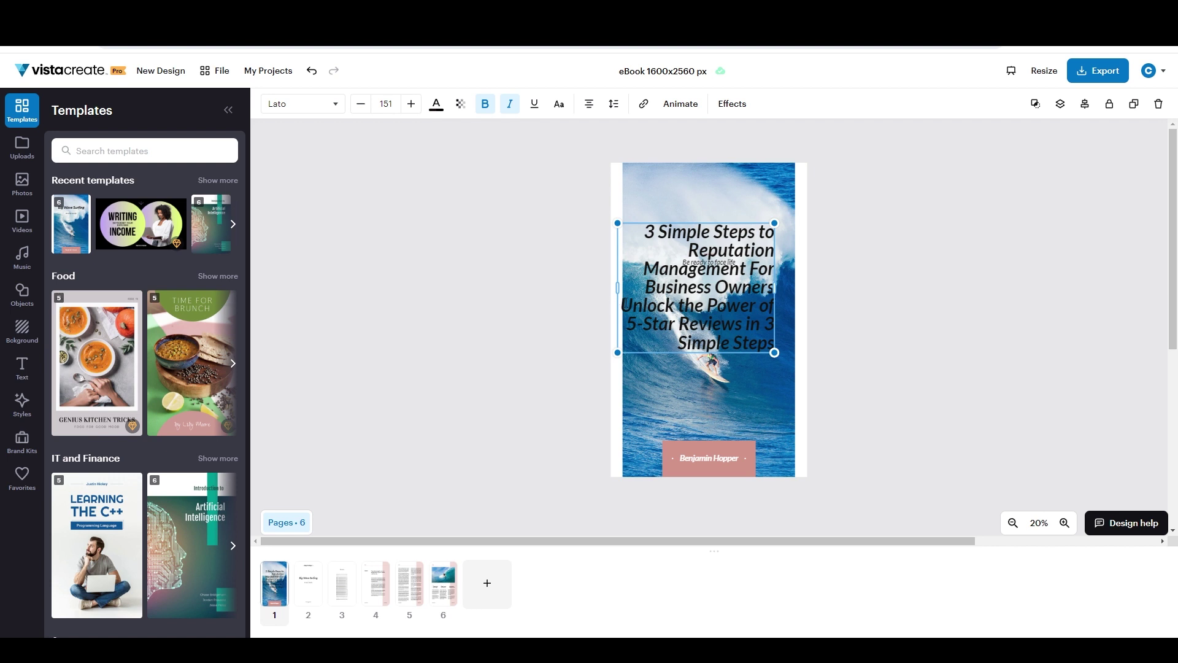
drag(625, 304, 772, 345)
key(ctrl+x)
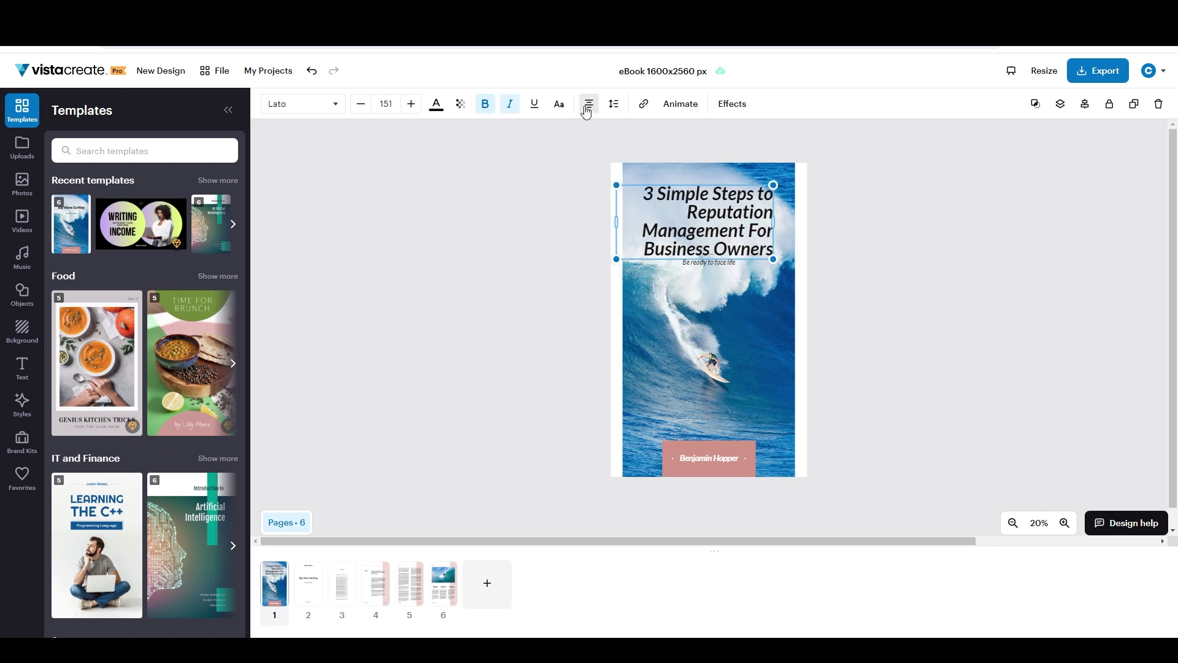
click(588, 104)
click(530, 136)
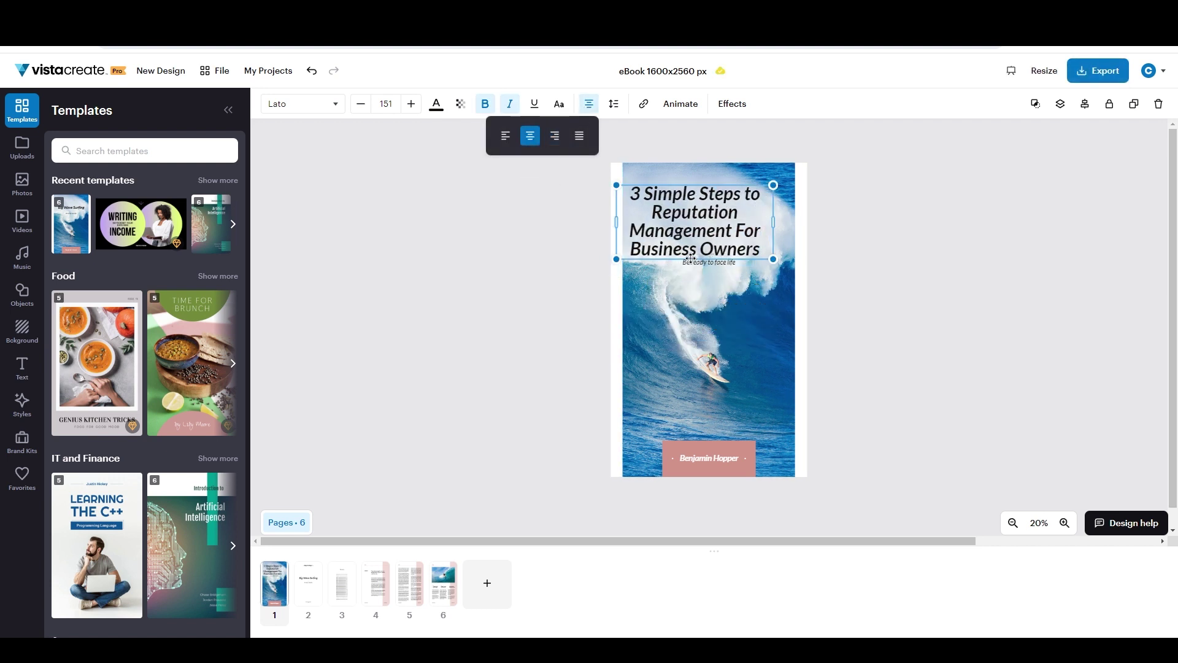
drag(687, 262, 680, 315)
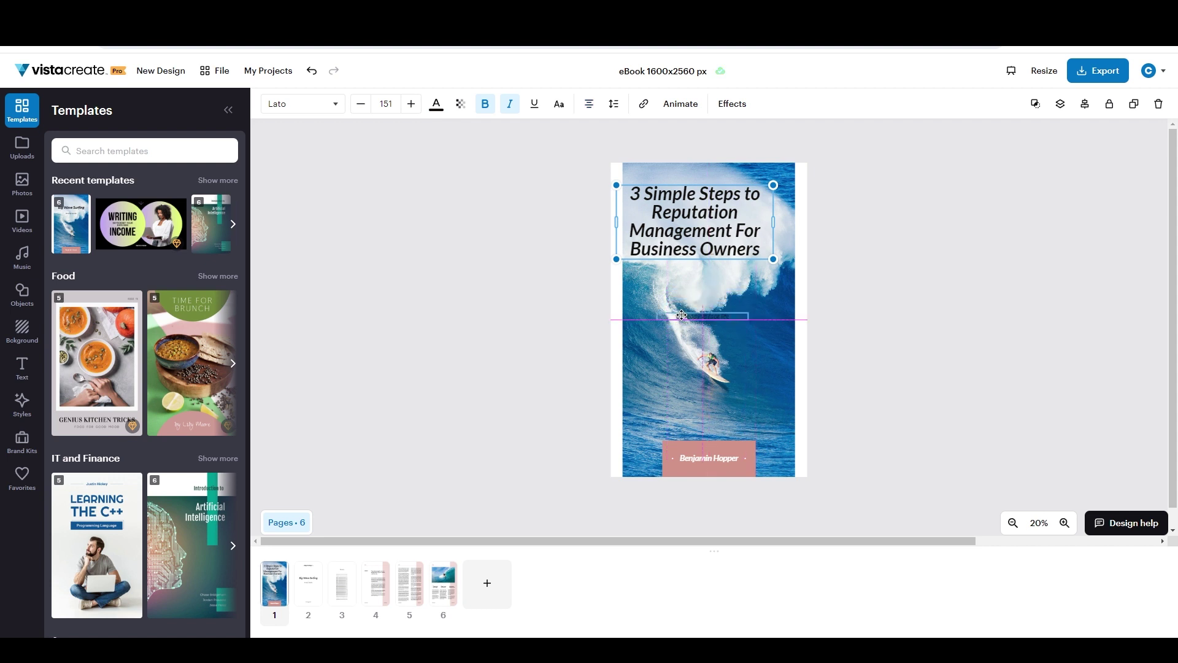
key(ctrl+v)
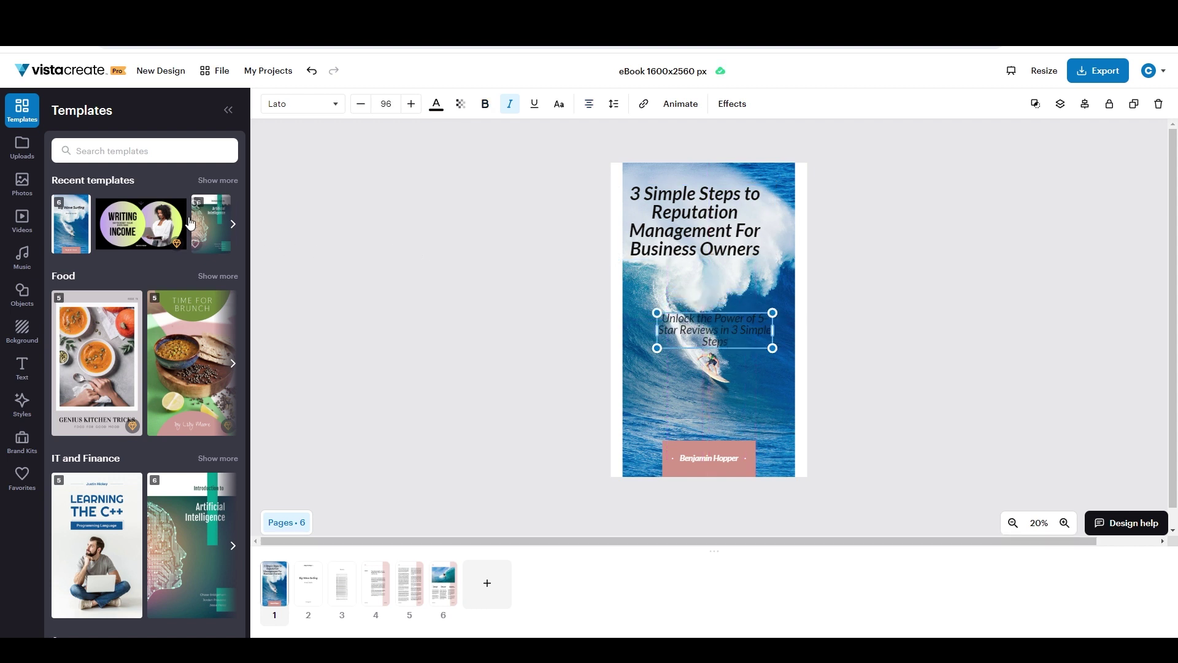
Apply the AT palette from Brand Kit 1 to the cover page.
click(22, 404)
click(105, 226)
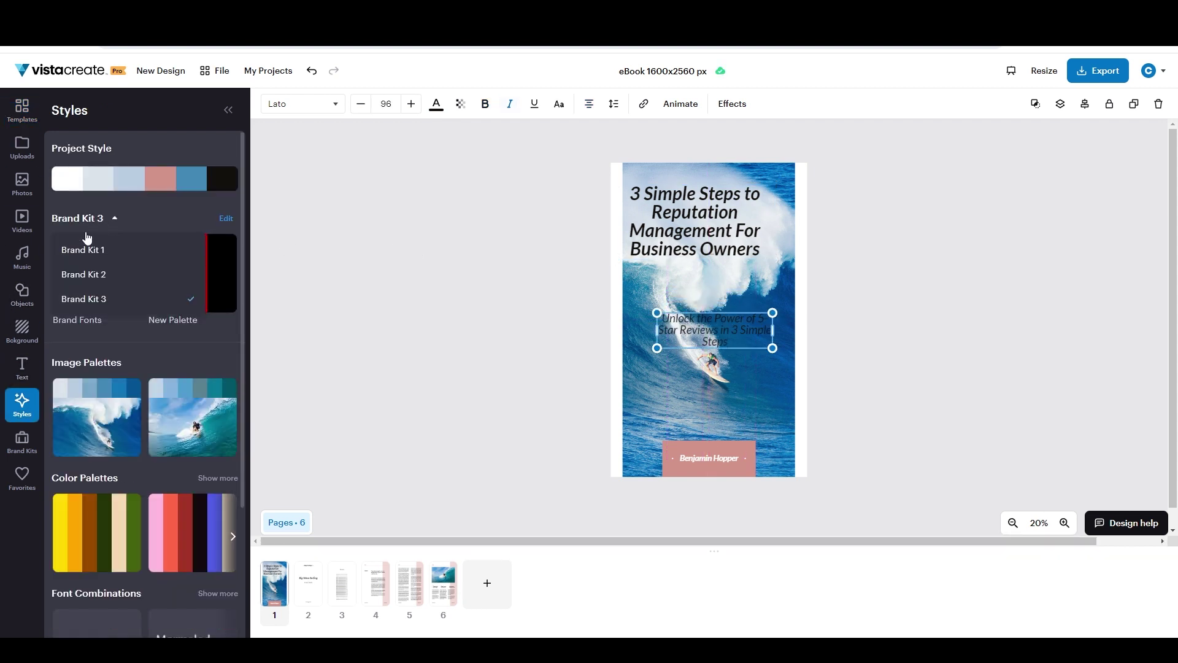
click(86, 248)
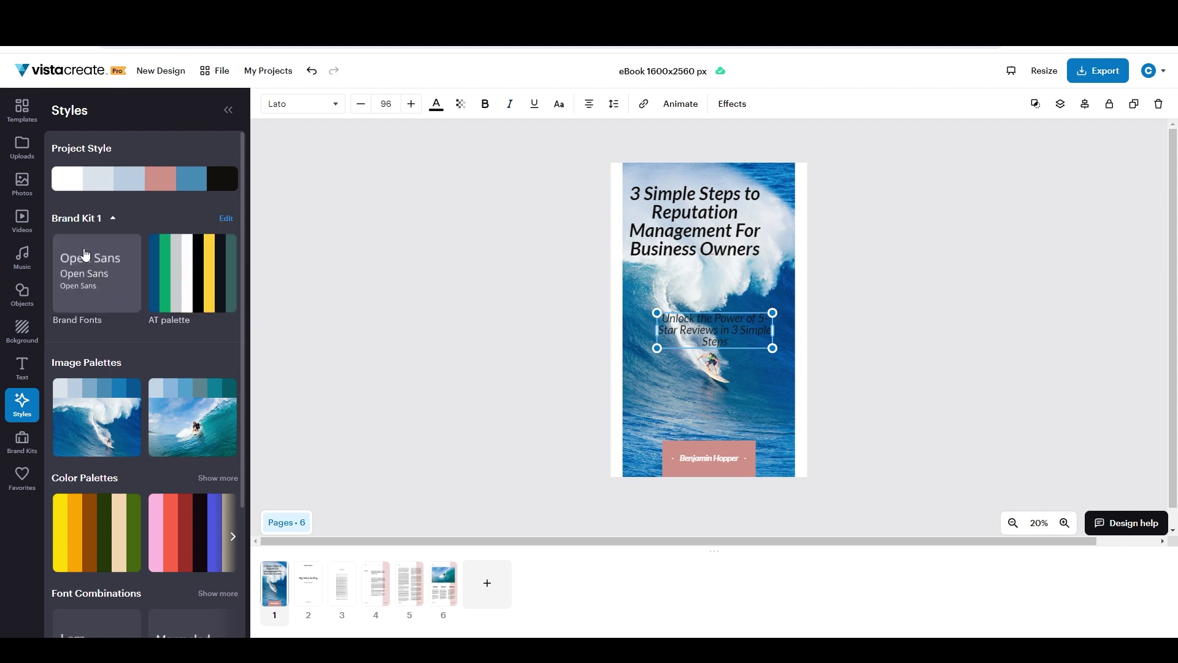
click(206, 283)
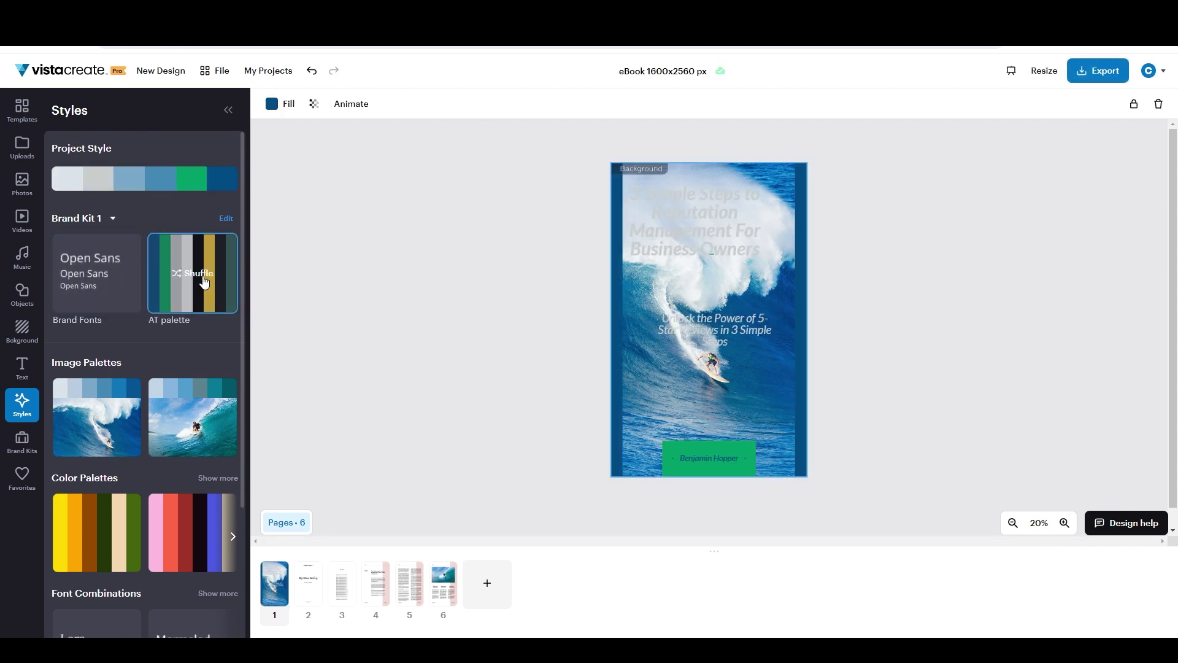
Replace the placeholder author name in the cover's green box with the real author's name and set its font size to 96.
click(712, 464)
double_click(709, 460)
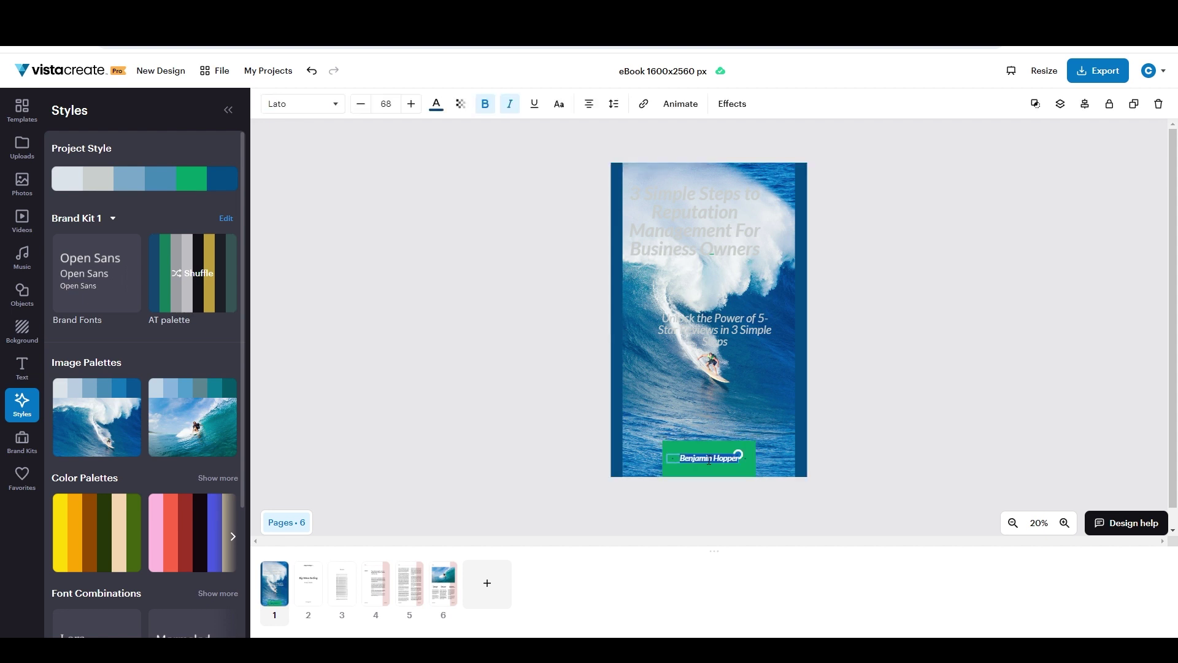
key(BackSpace)
text(Alex Tucker)
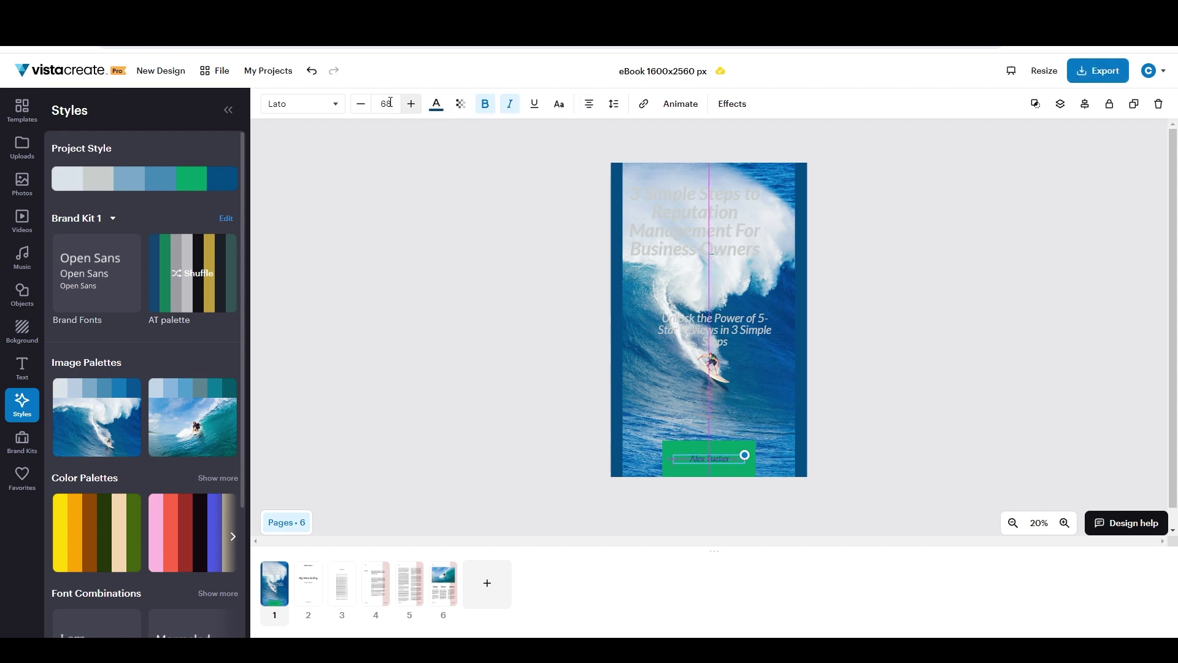
click(390, 102)
click(384, 302)
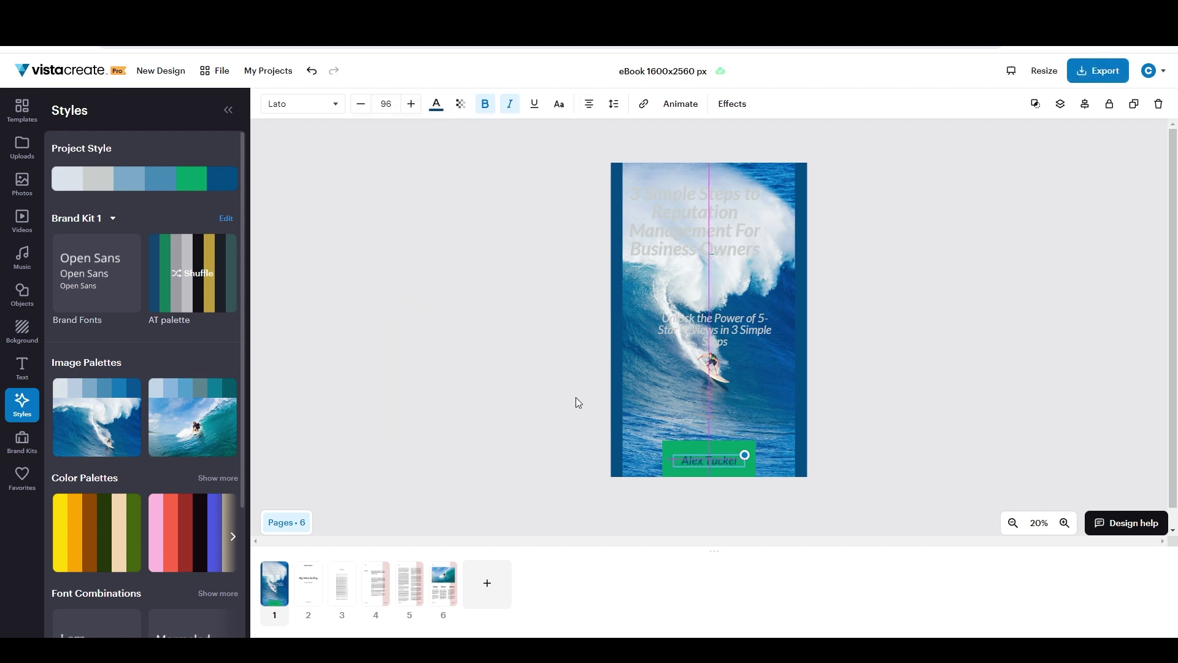
click(488, 356)
Search the photo library for "local marketing" and browse the pictures for a cover image.
click(22, 183)
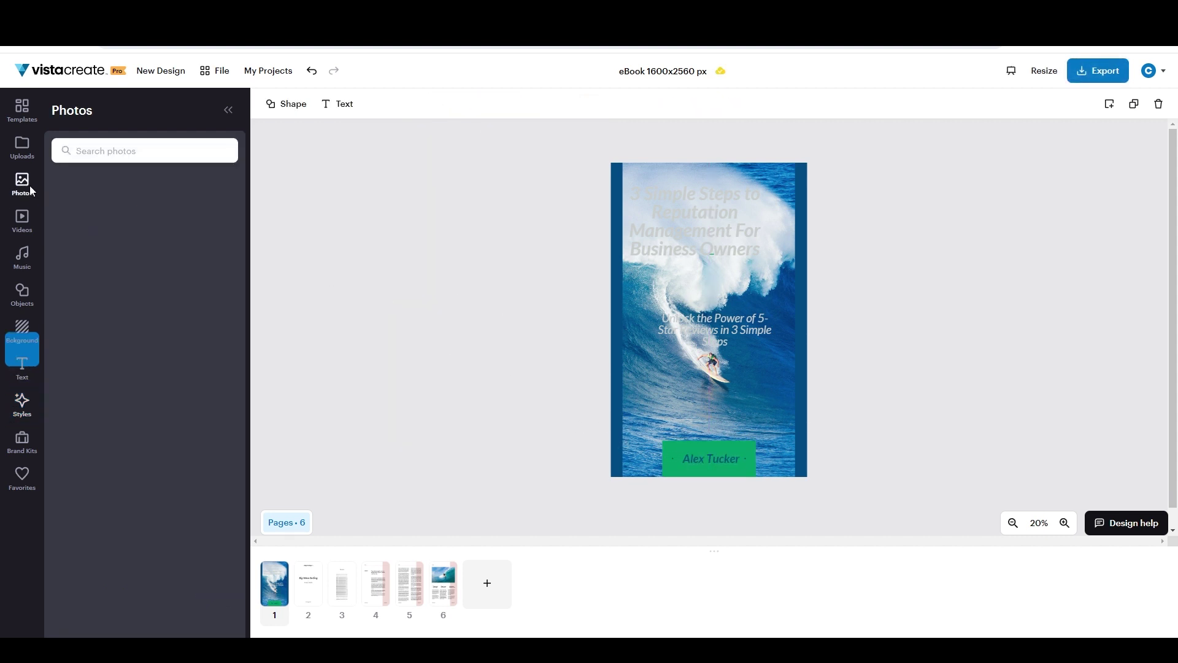
click(92, 155)
text(loc)
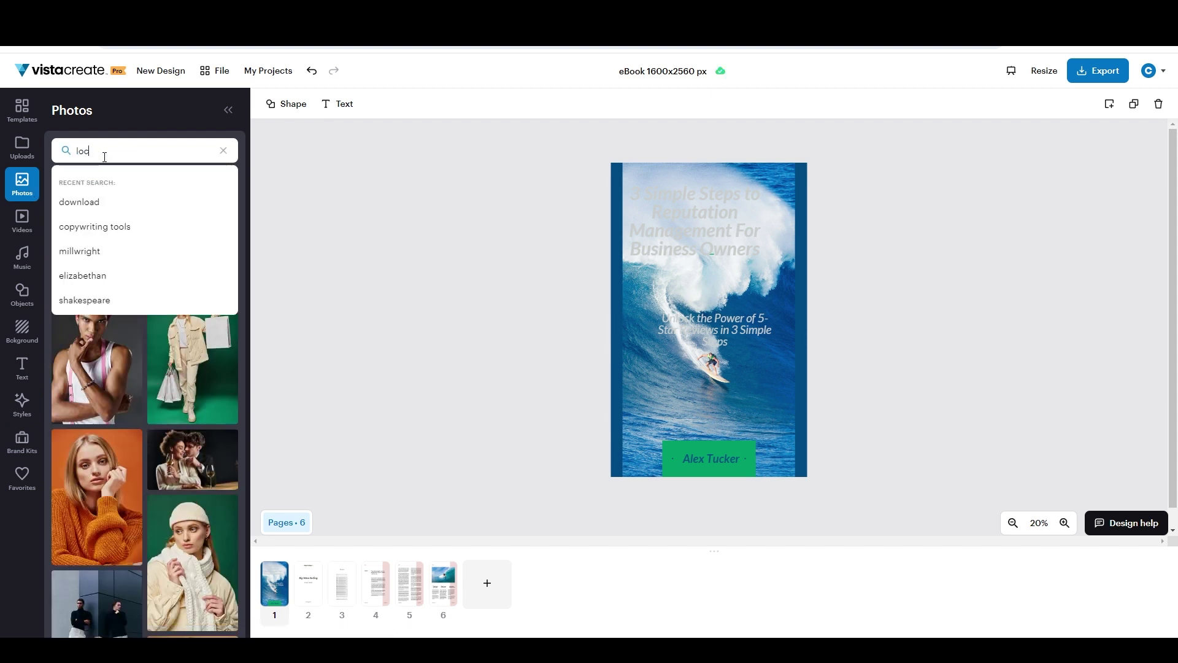
text(al marketing)
key(Return)
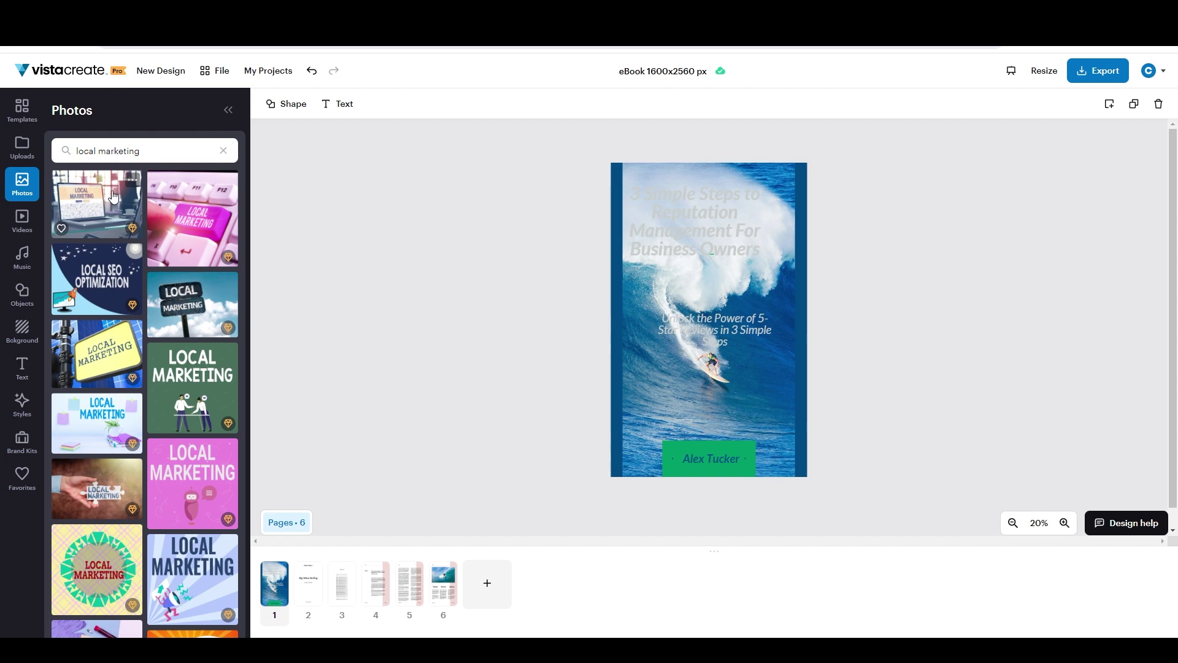
scroll(89, 264, down, 7)
scroll(89, 264, down, 8)
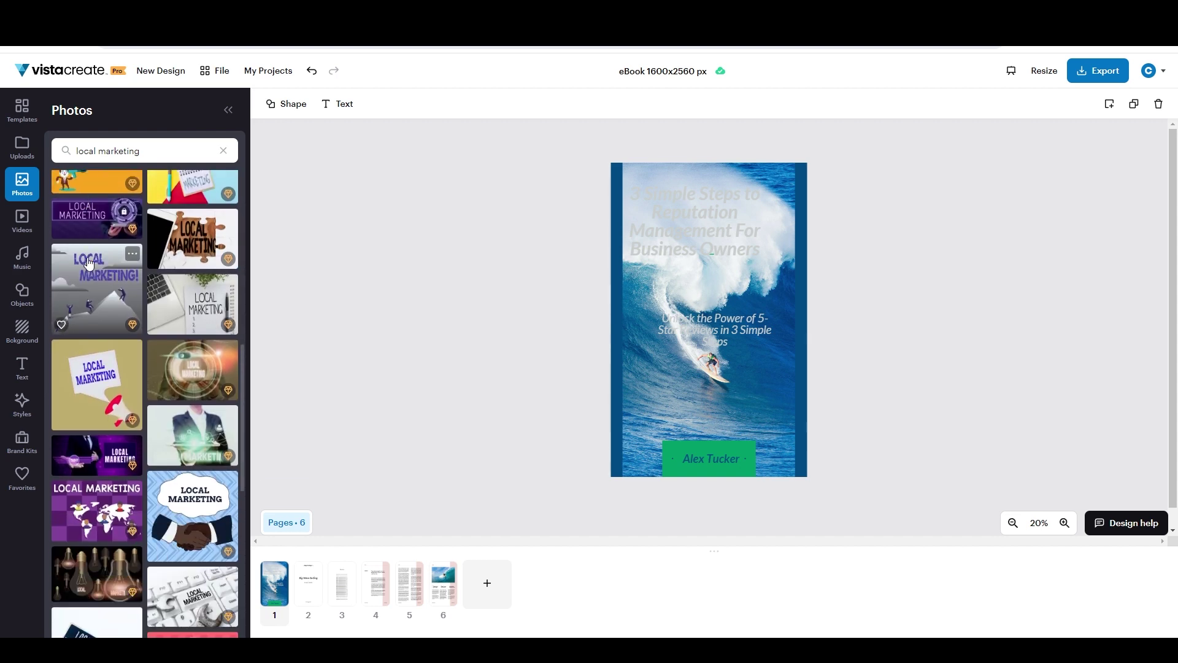
Search the photos for "marketing" and replace the surfing picture on the cover with the dark blue rising-chart photo.
double_click(88, 149)
key(BackSpace)
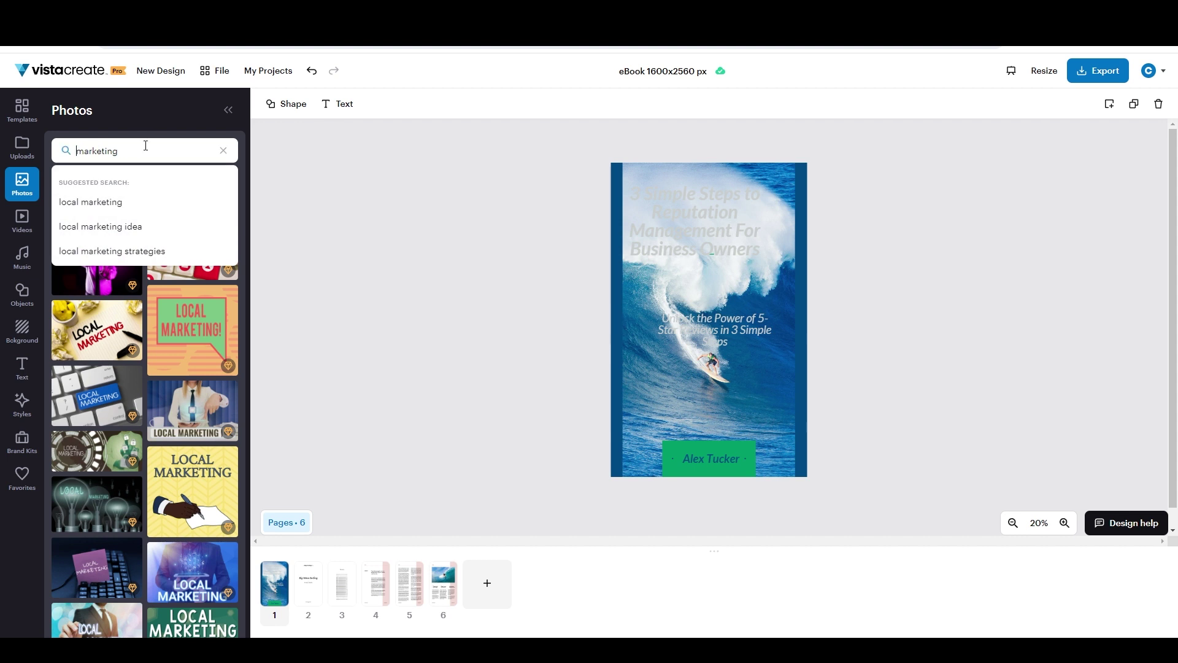
key(Delete)
key(Return)
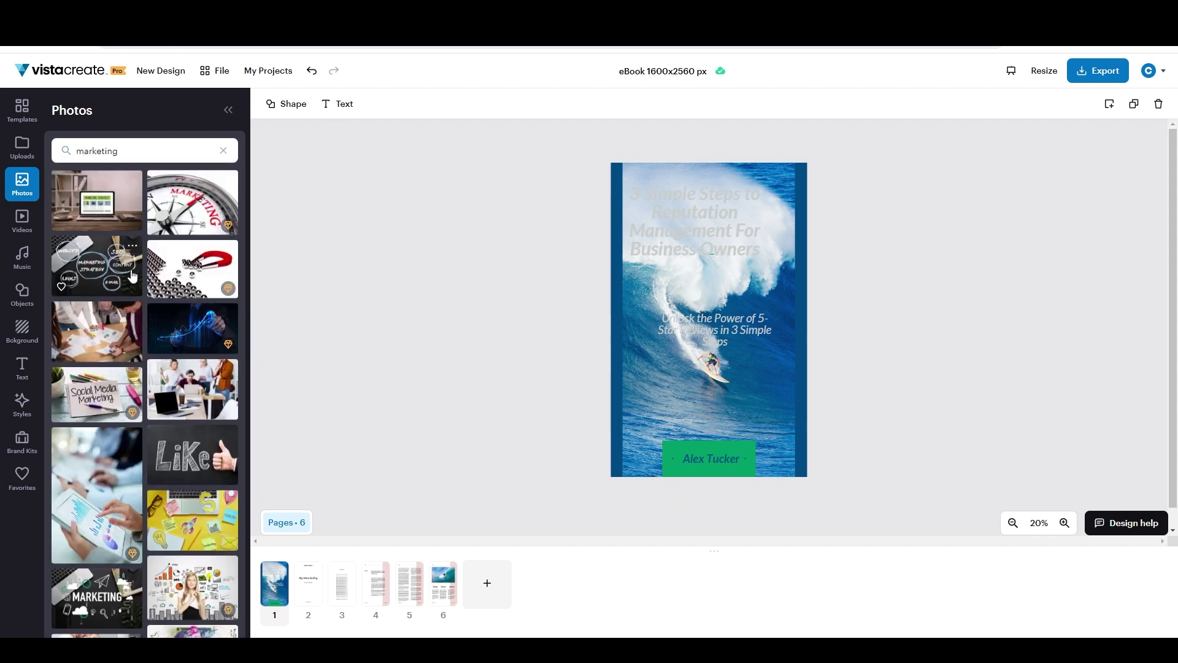
drag(189, 334, 681, 281)
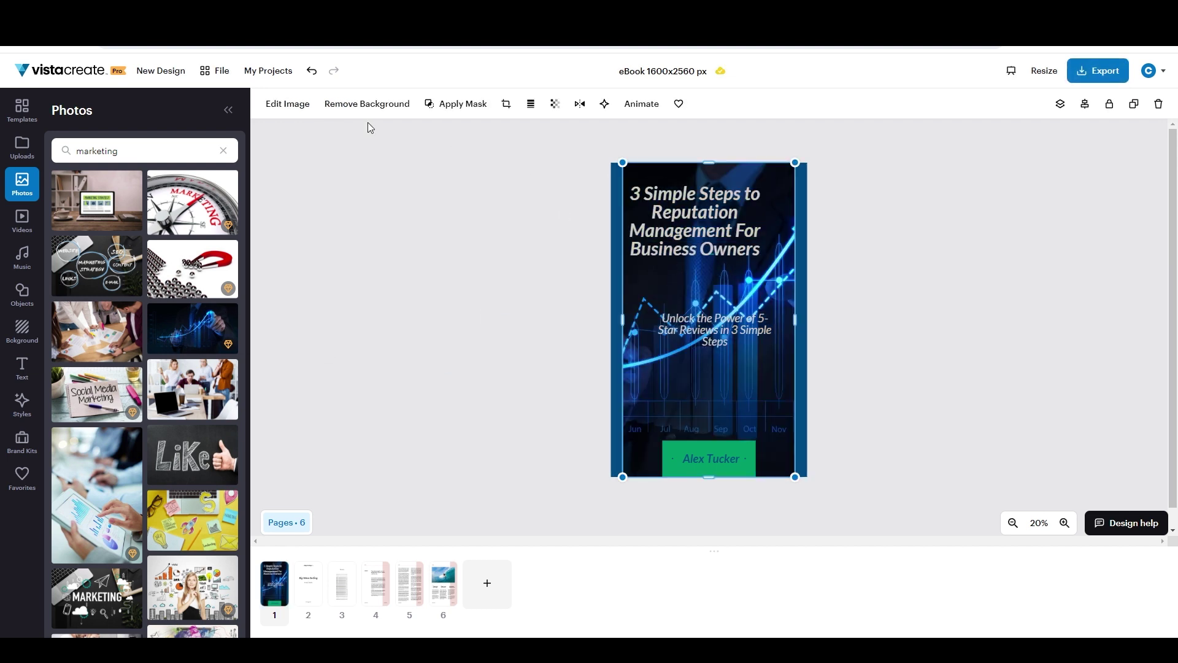
Set the rising-chart photo as the cover's background so it fills the whole page.
click(522, 301)
click(633, 356)
right_click(634, 355)
click(558, 415)
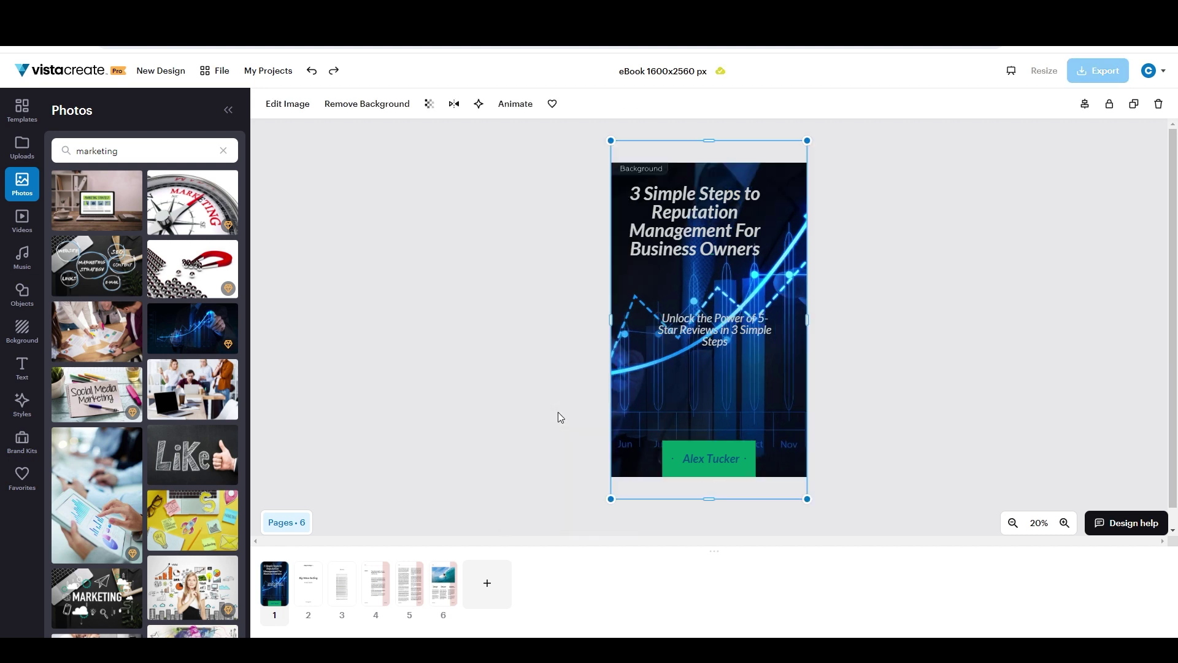
click(495, 297)
Centre the title on the cover and give the title and subtitle a Text Box effect with black (000000) as the box colour.
drag(694, 221, 712, 225)
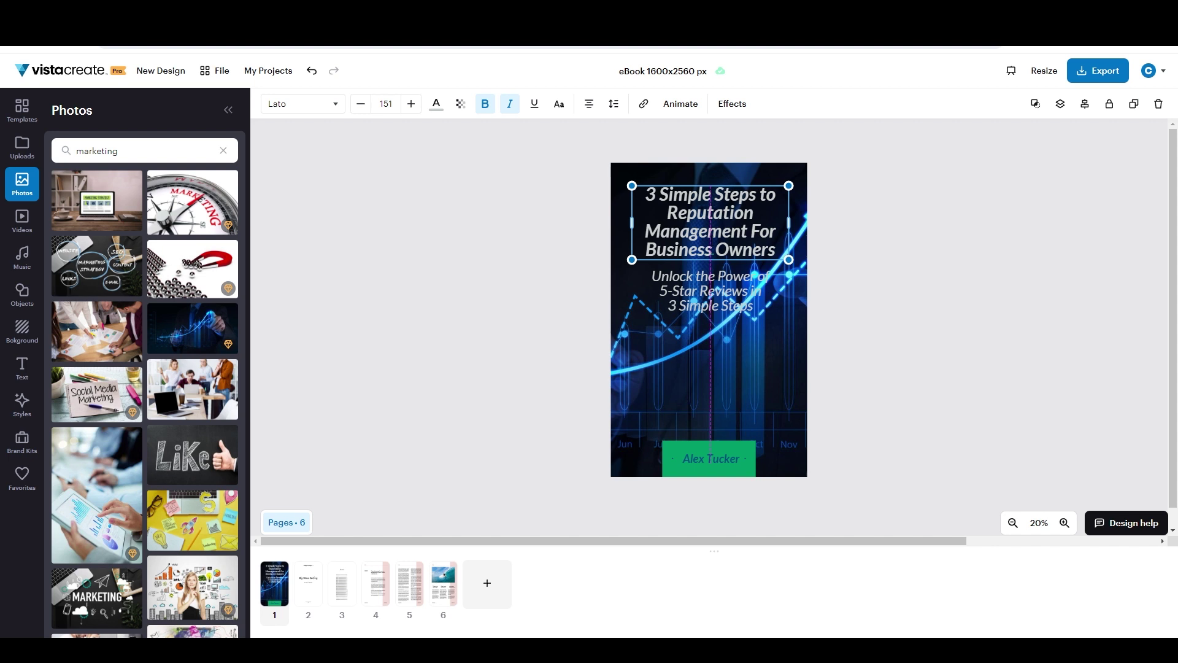
click(732, 103)
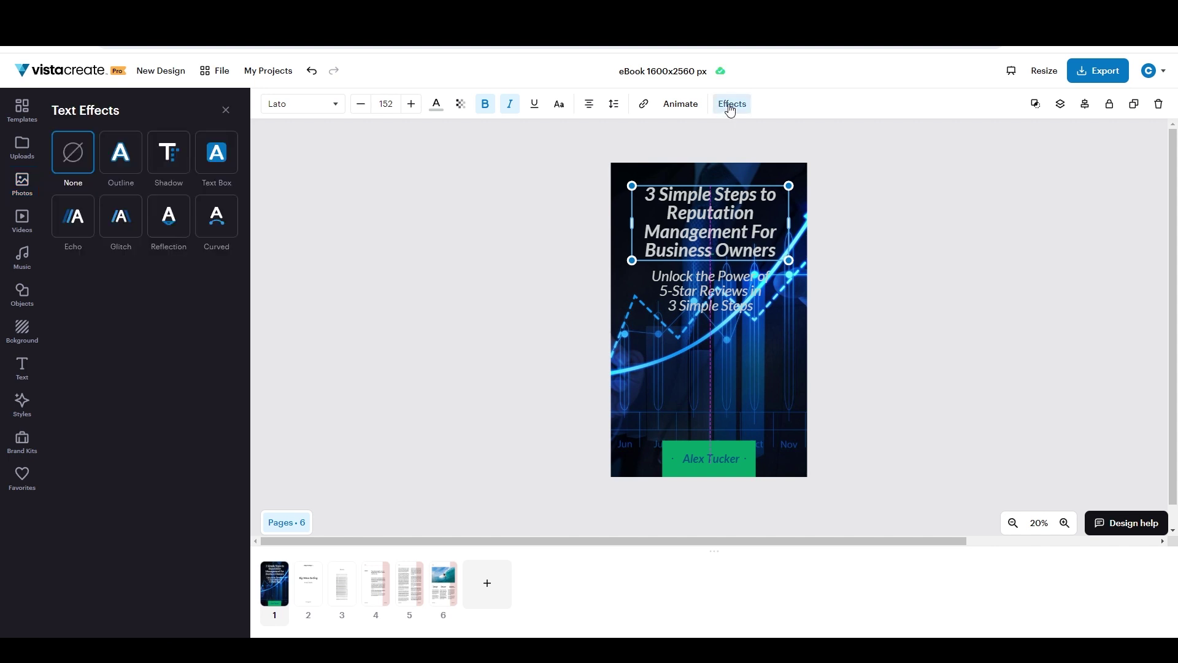
click(221, 161)
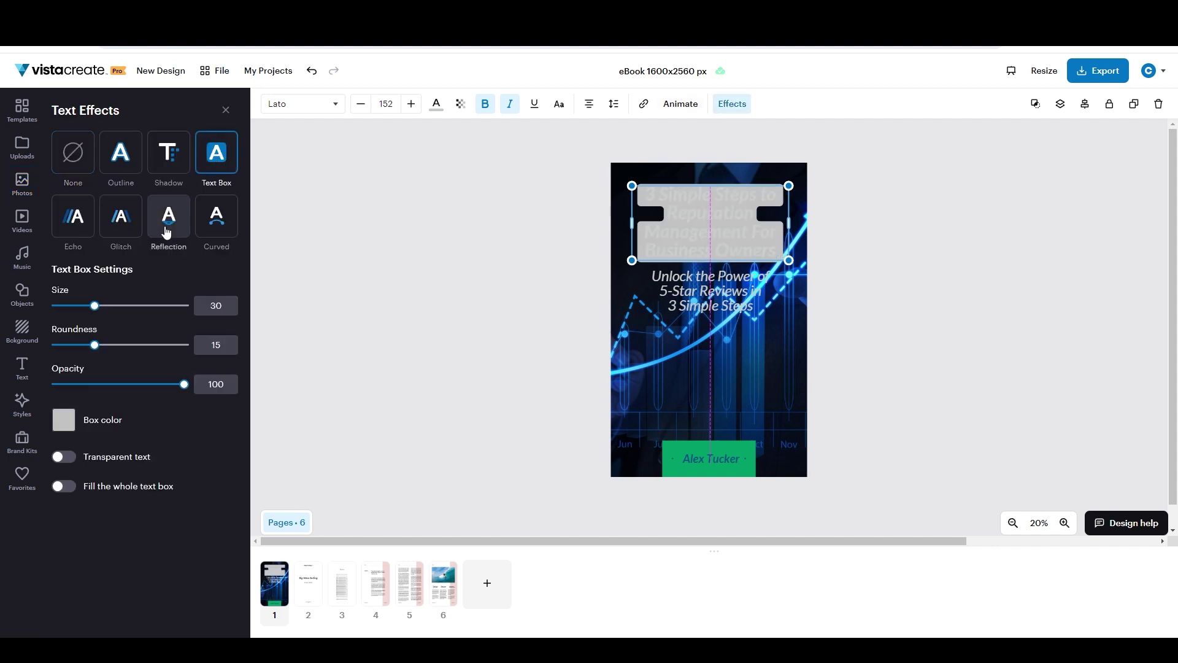
click(69, 428)
click(66, 302)
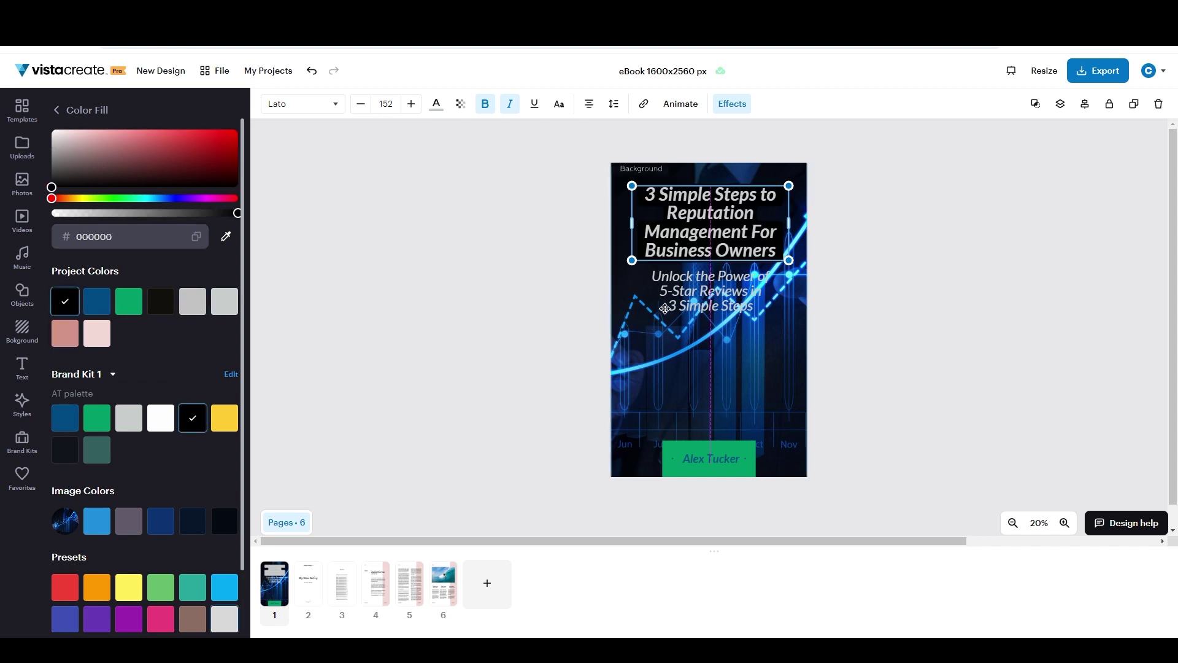
click(366, 288)
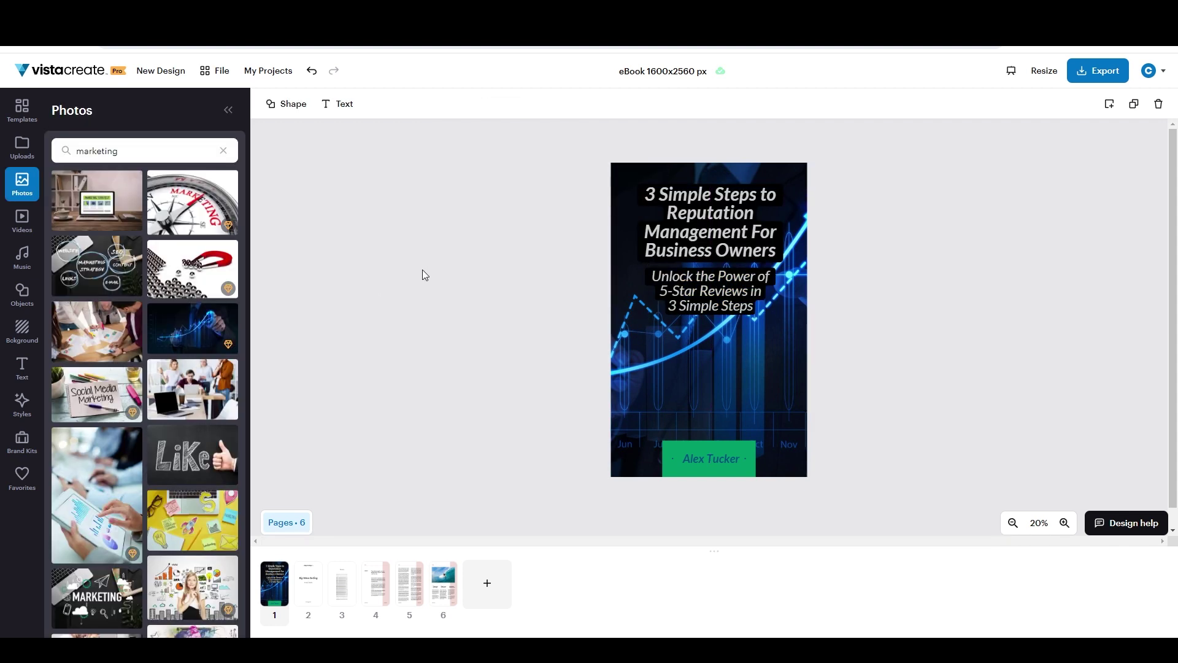
Remove the italic style from the cover title.
click(710, 221)
click(509, 103)
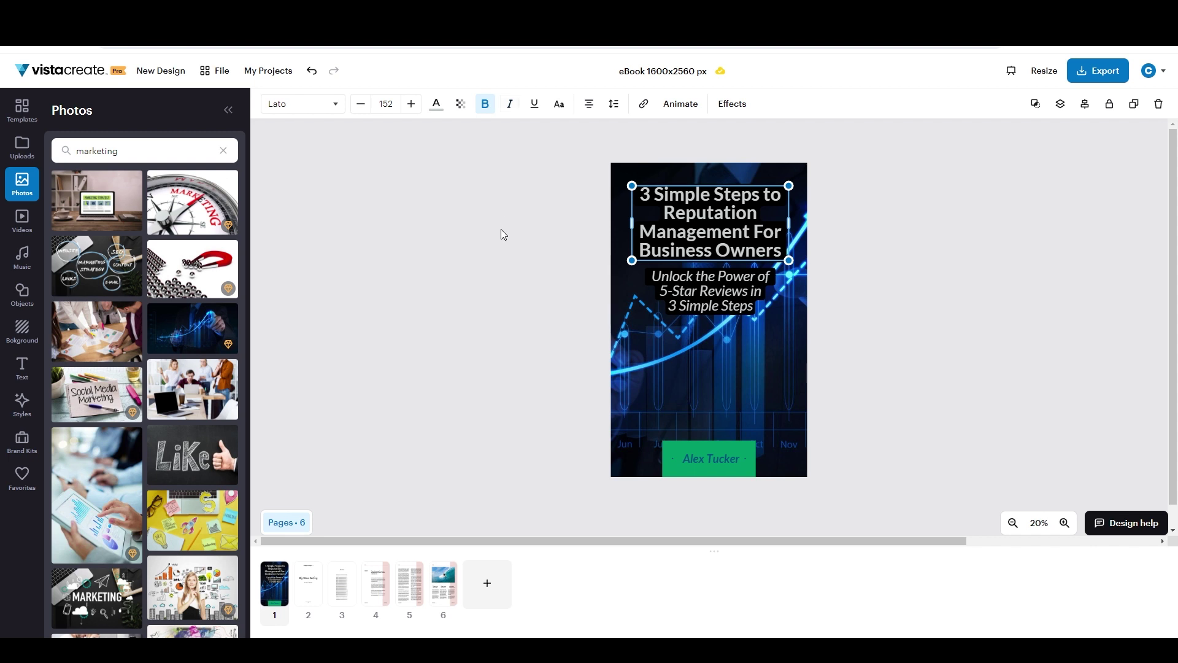
Raise the green author-name box slightly off the cover's lower edge and bring it forward one level.
drag(706, 461, 706, 449)
right_click(705, 449)
click(662, 309)
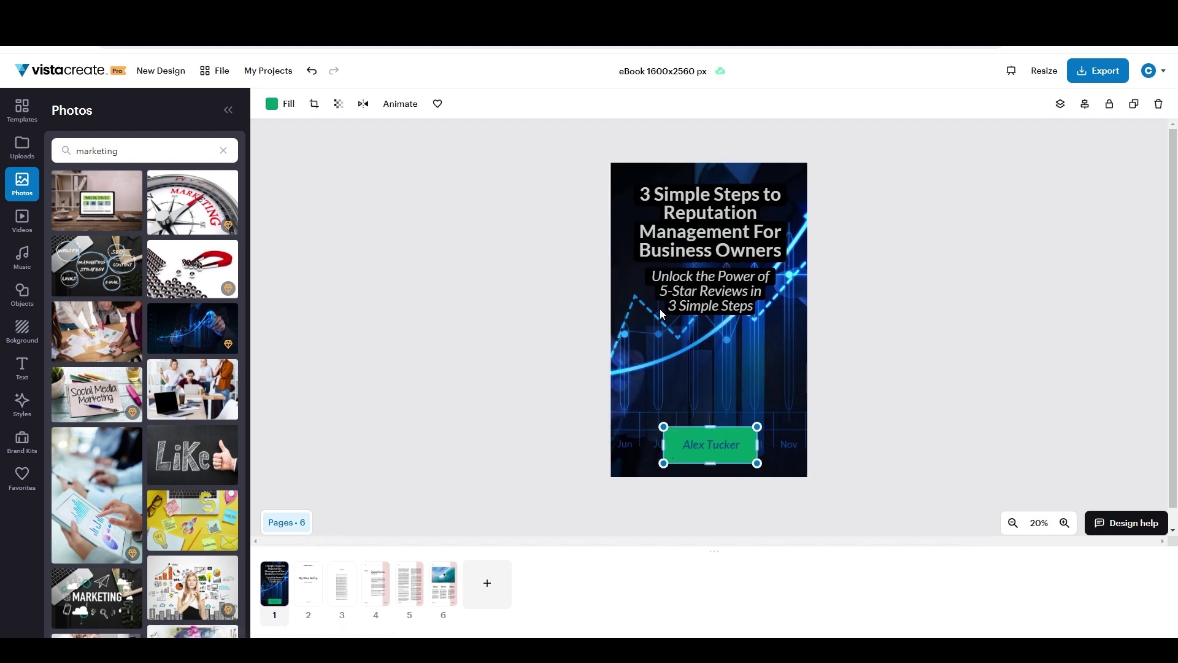
right_click(674, 444)
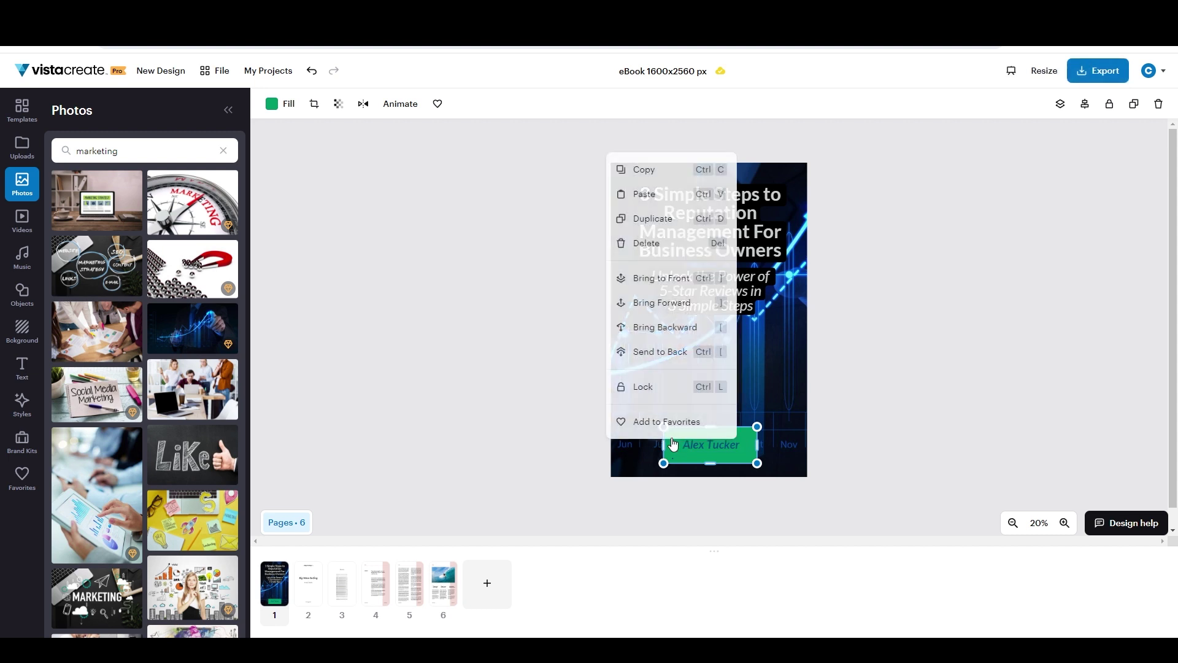
click(457, 365)
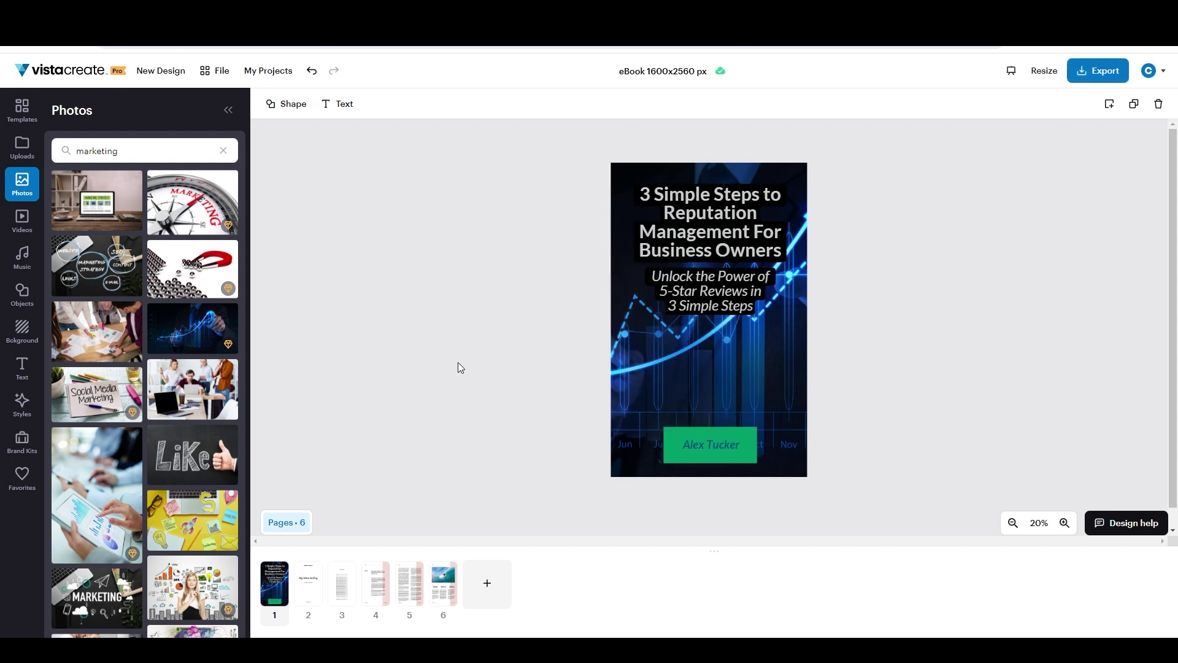
Set up a Standard Definition JPG download of the cover page only, and close the export without downloading.
click(1099, 73)
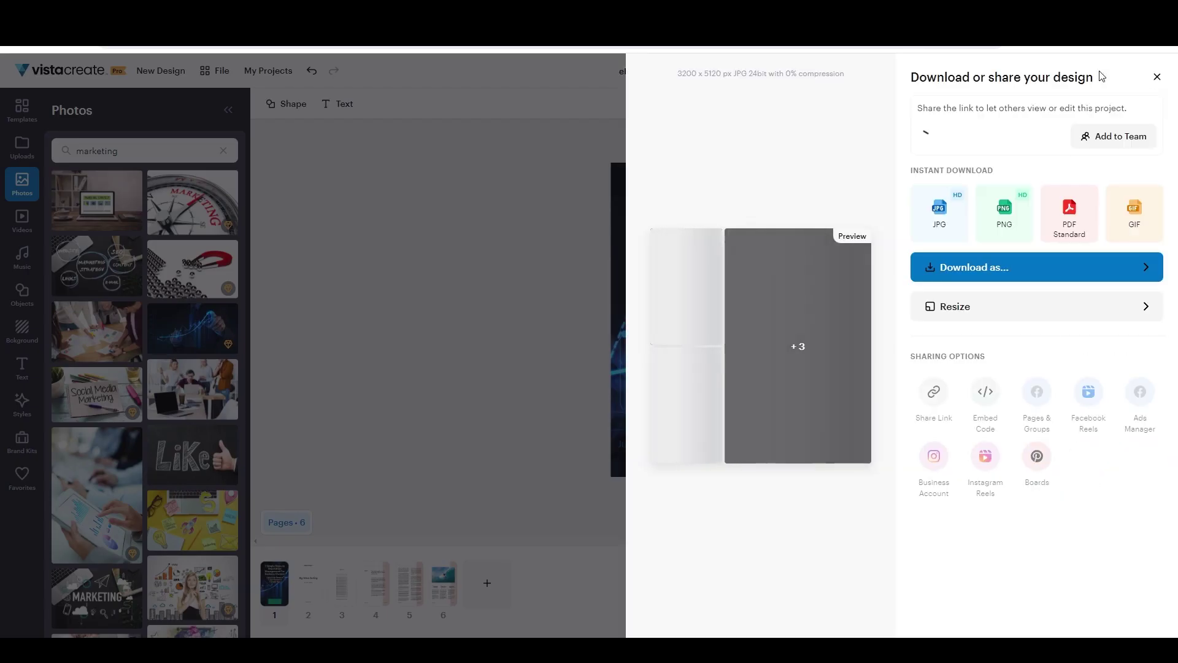
click(1142, 275)
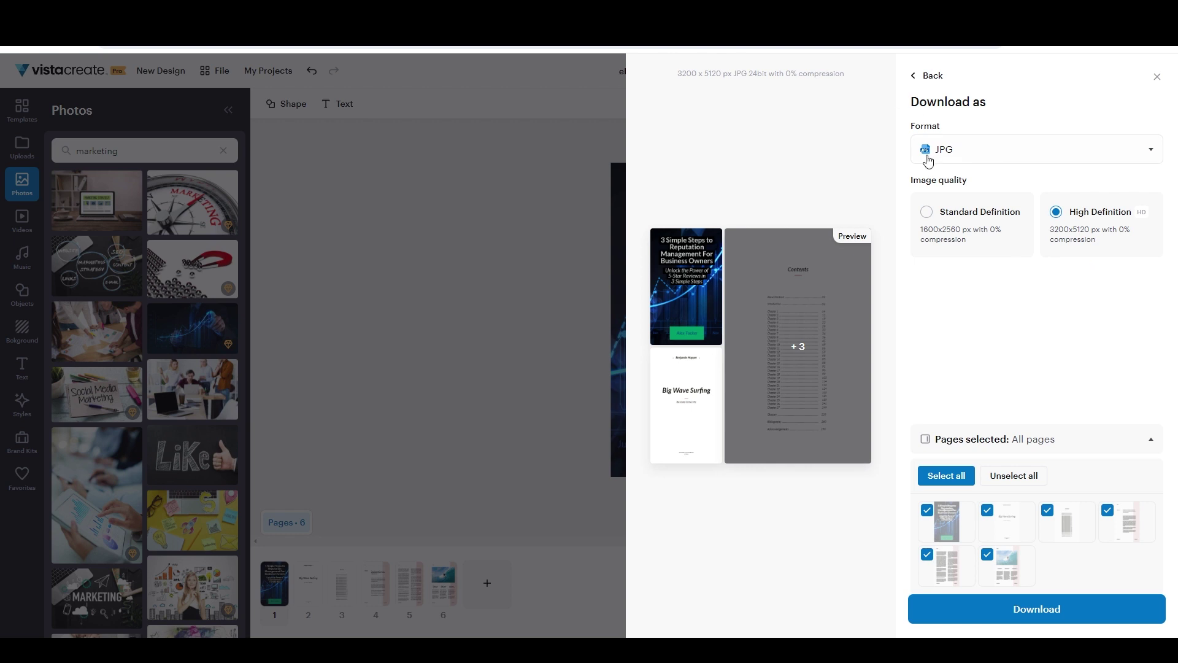
click(926, 215)
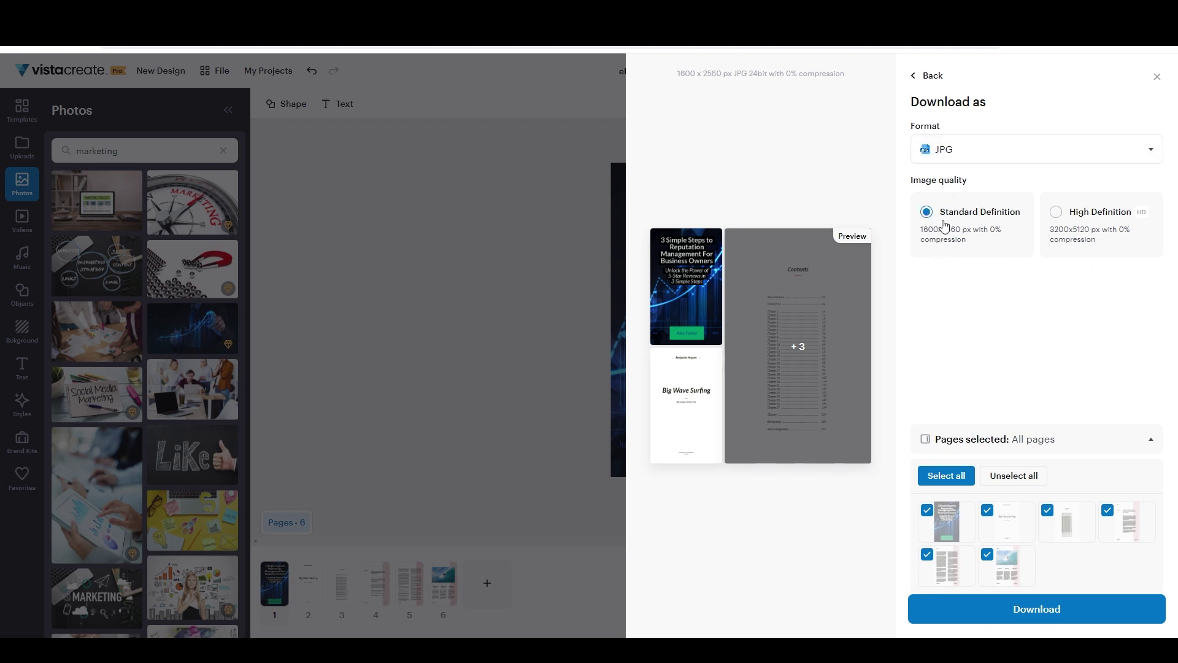
click(1010, 481)
click(927, 510)
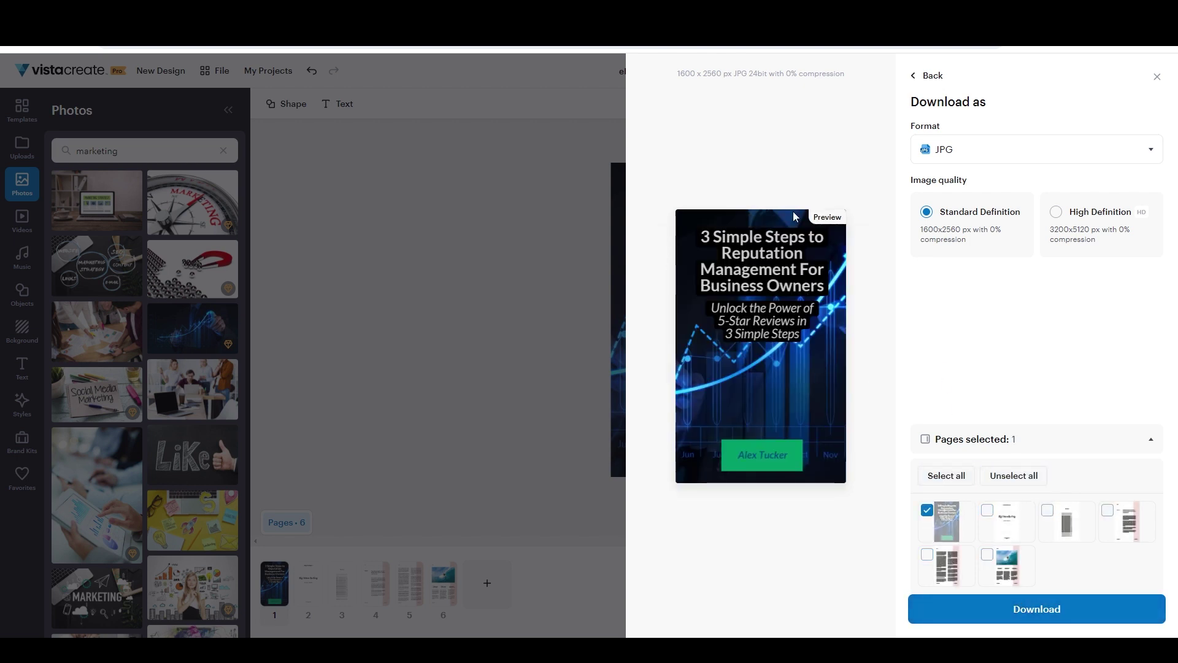
click(1157, 76)
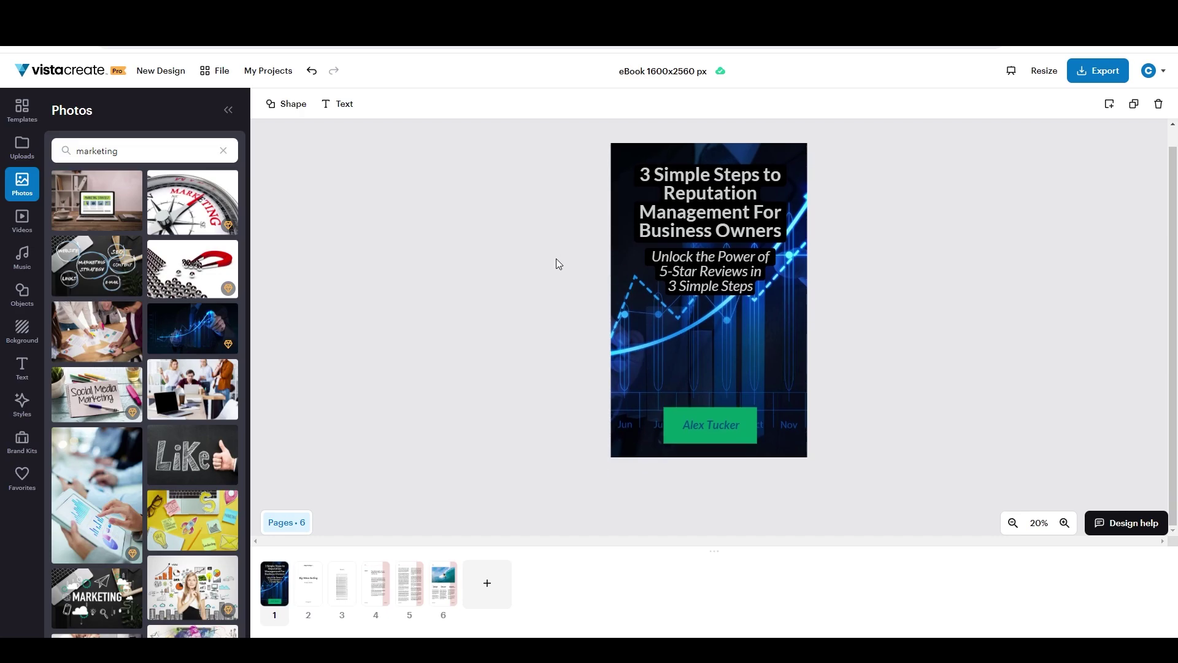
Look through pages 2 and 3, and apply the AT palette from Brand Kit 1 to the chapter page, page 4.
click(314, 589)
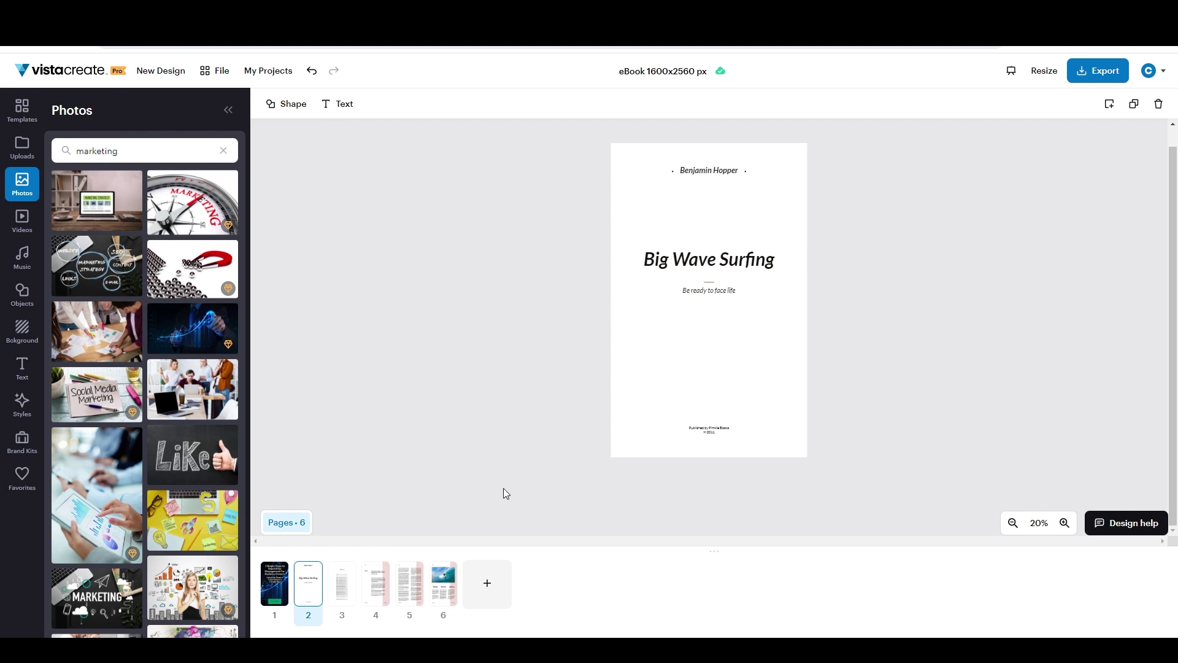
click(343, 589)
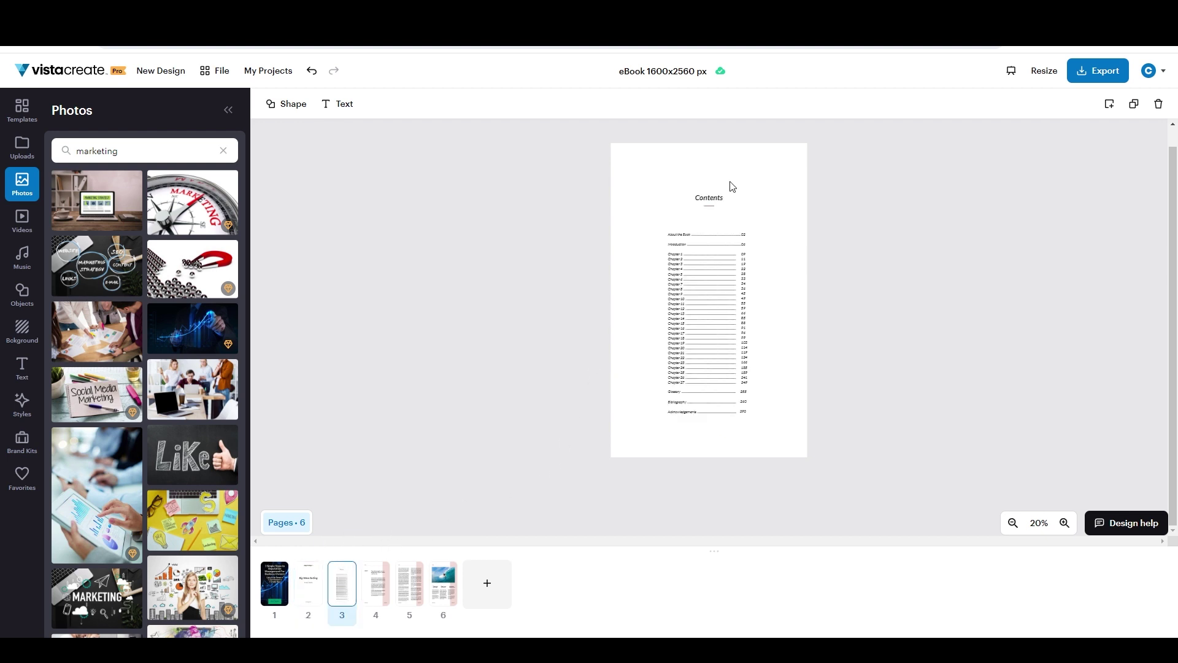
click(374, 602)
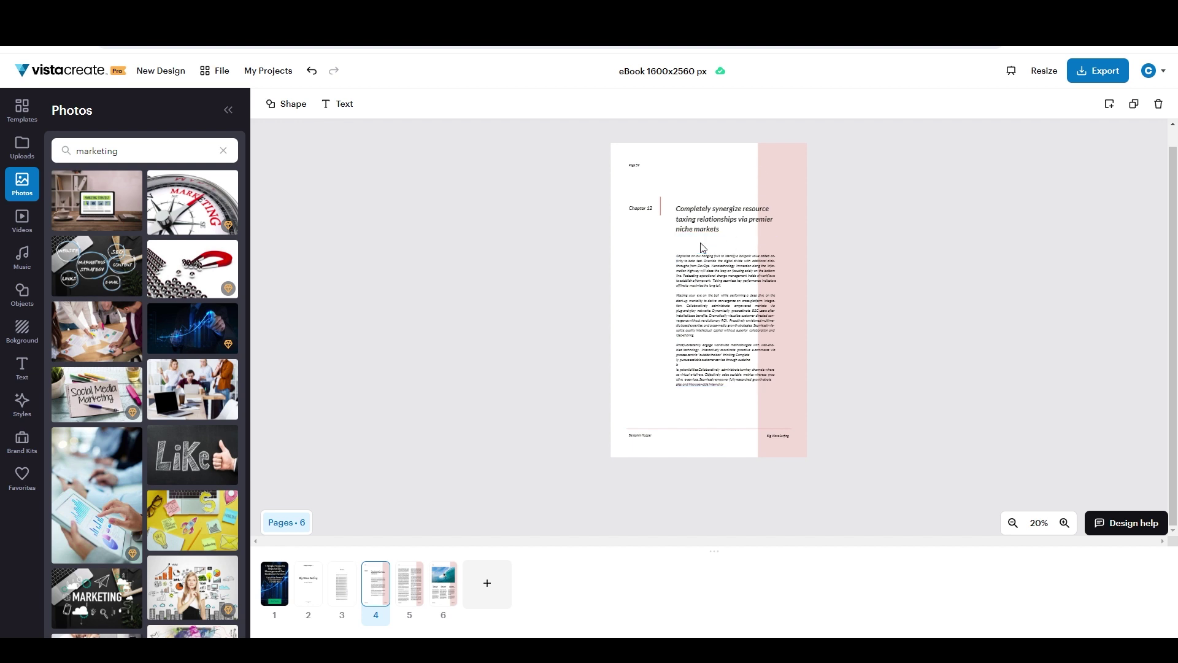
click(15, 409)
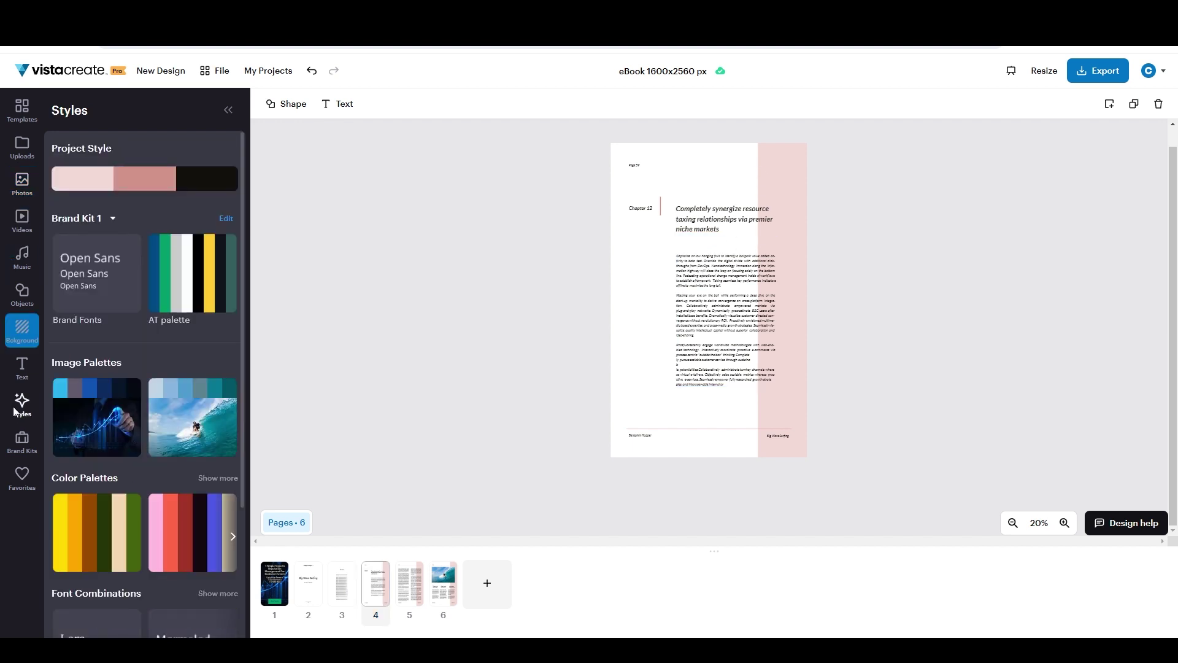
click(191, 292)
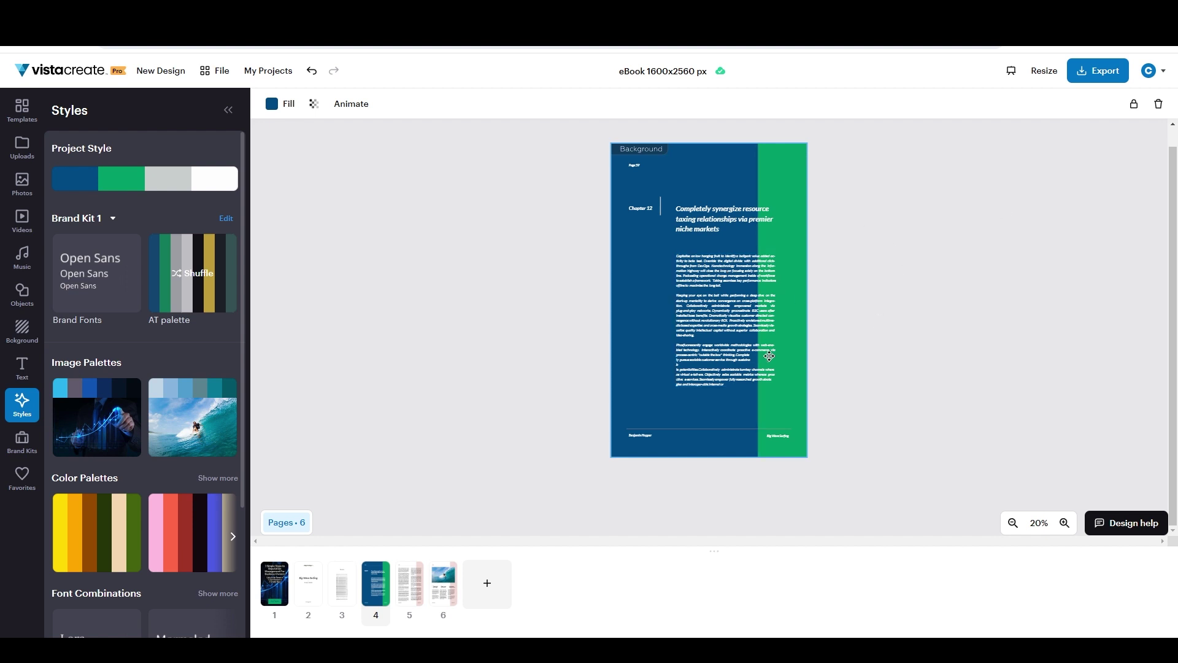
Set the eBook's download format to PDF Standard with all pages selected.
click(1096, 71)
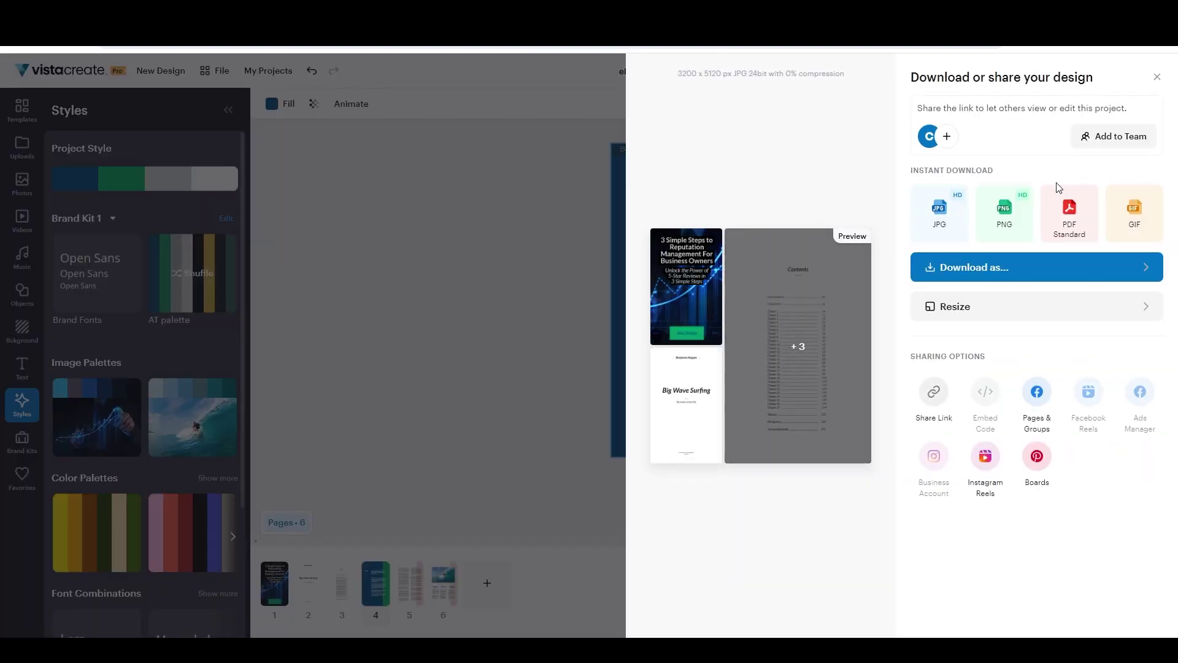
click(1147, 277)
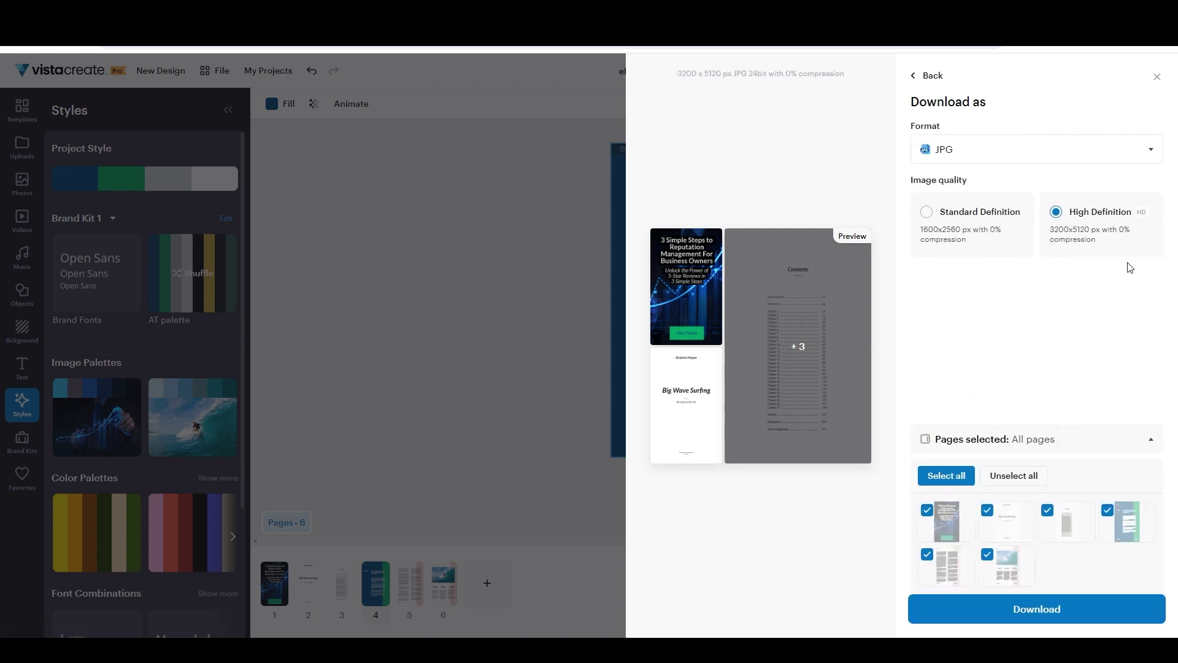
click(1040, 163)
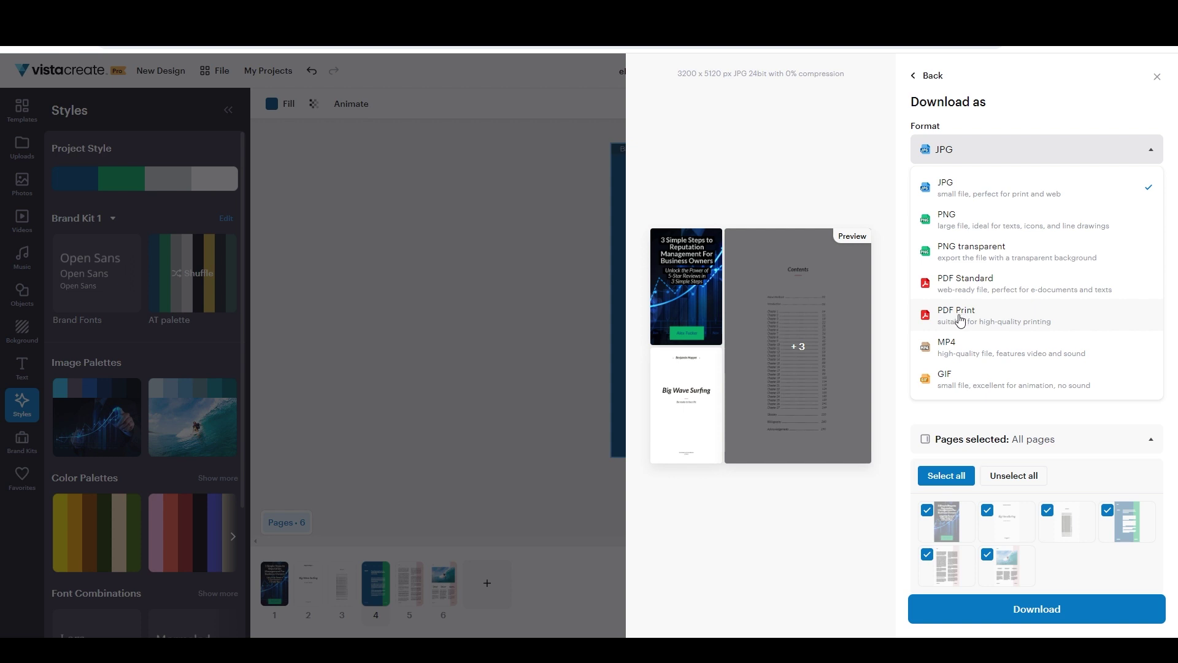
click(964, 291)
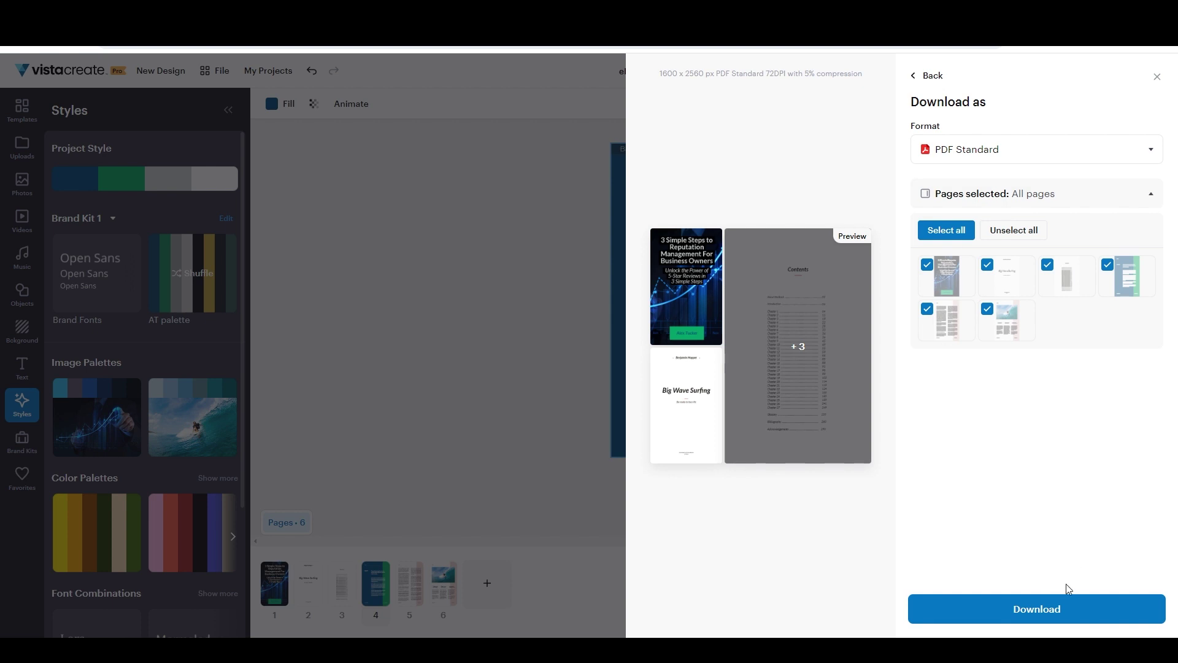
Switch to the AI writing community landing page, open its join form to view the requested details, and close it unfilled.
click(574, 252)
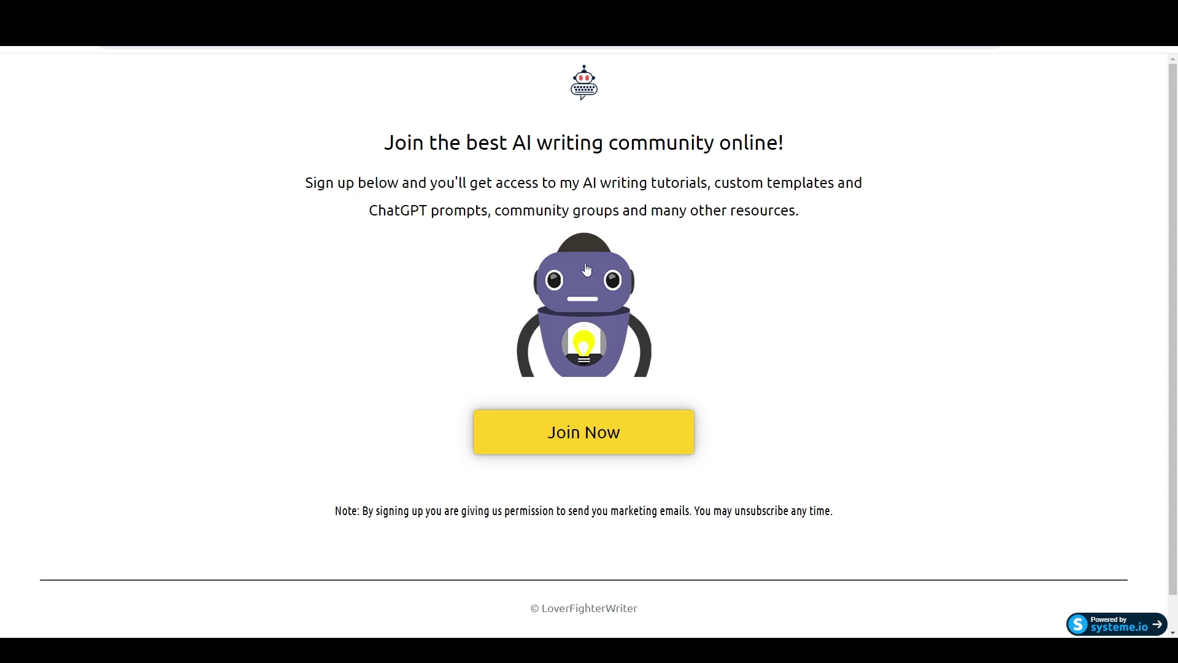
click(616, 436)
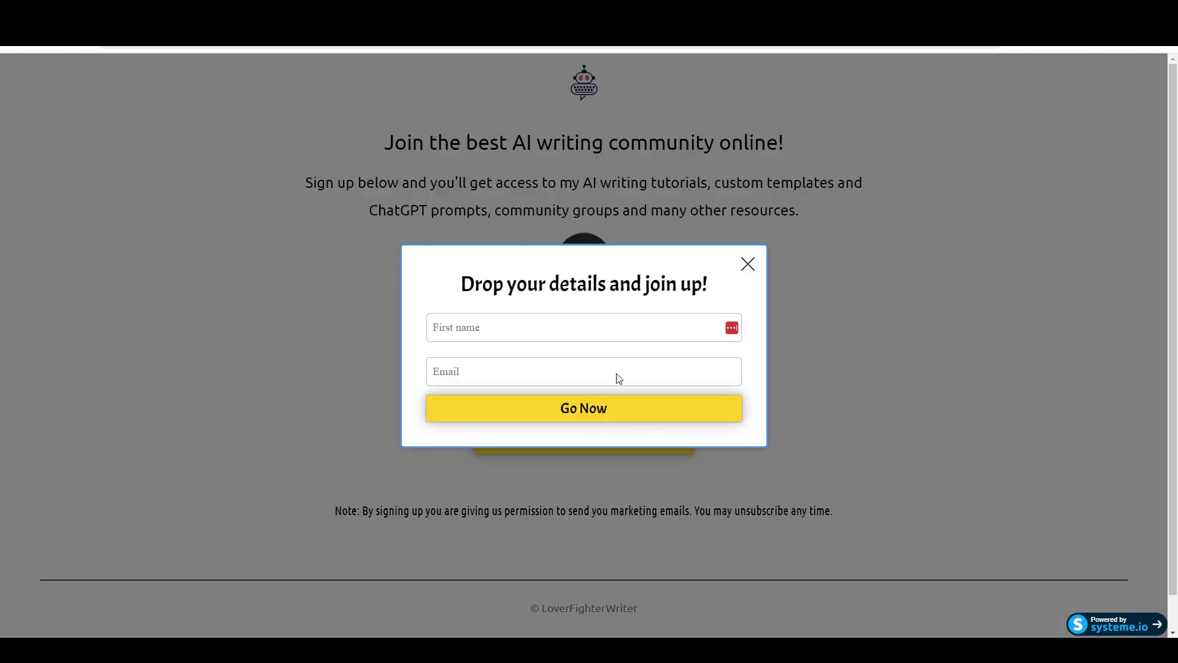
click(748, 265)
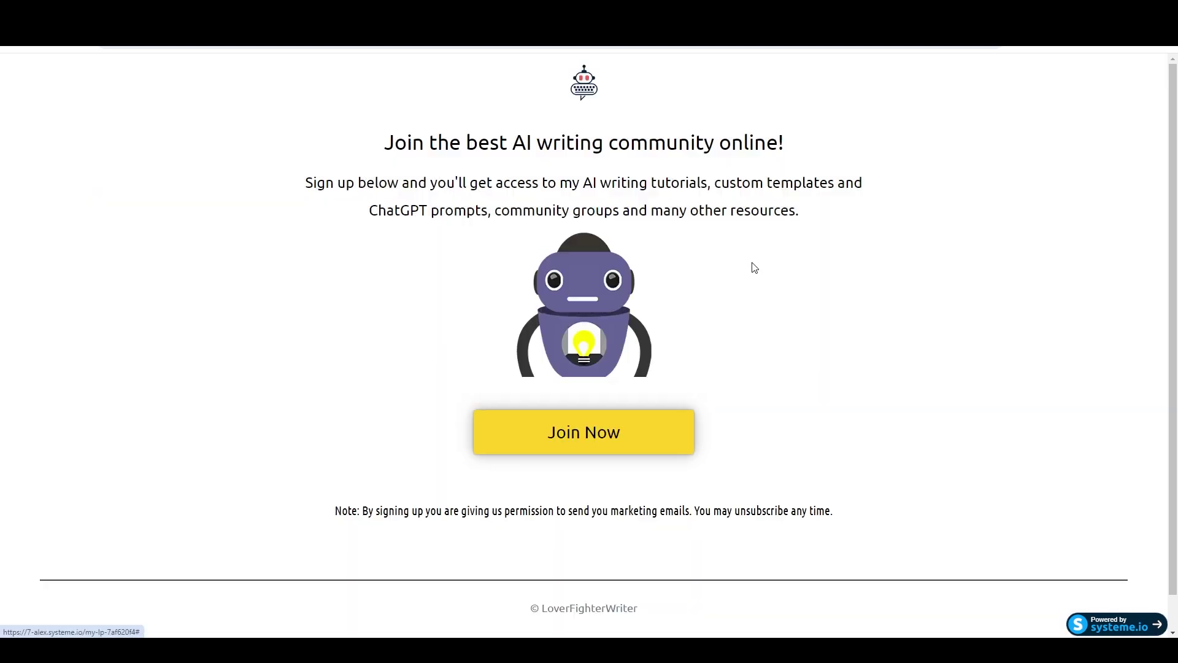